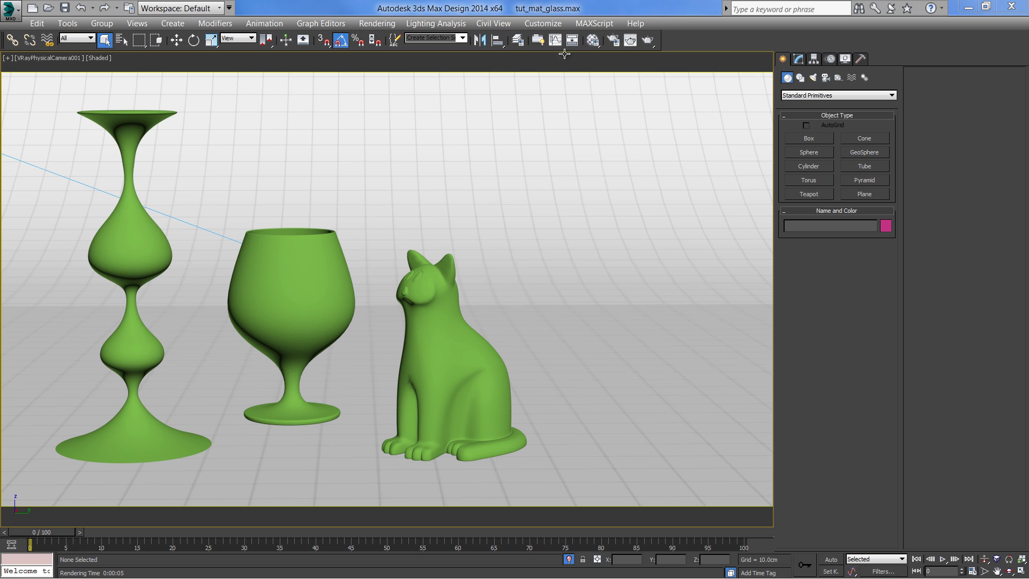
Create a new VRayMtl material in a free Material Editor slot
left_click(597, 43)
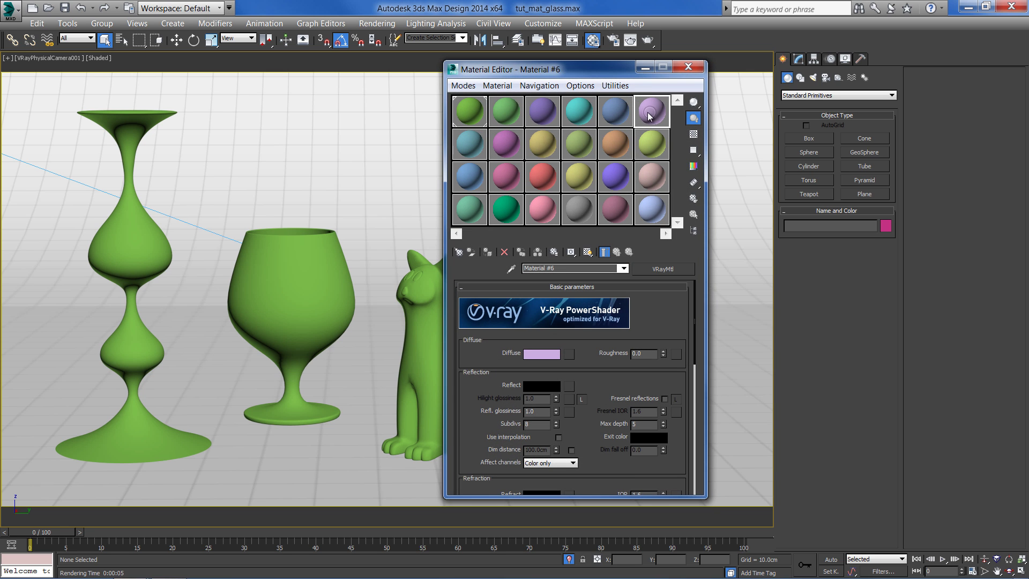
left_click(458, 254)
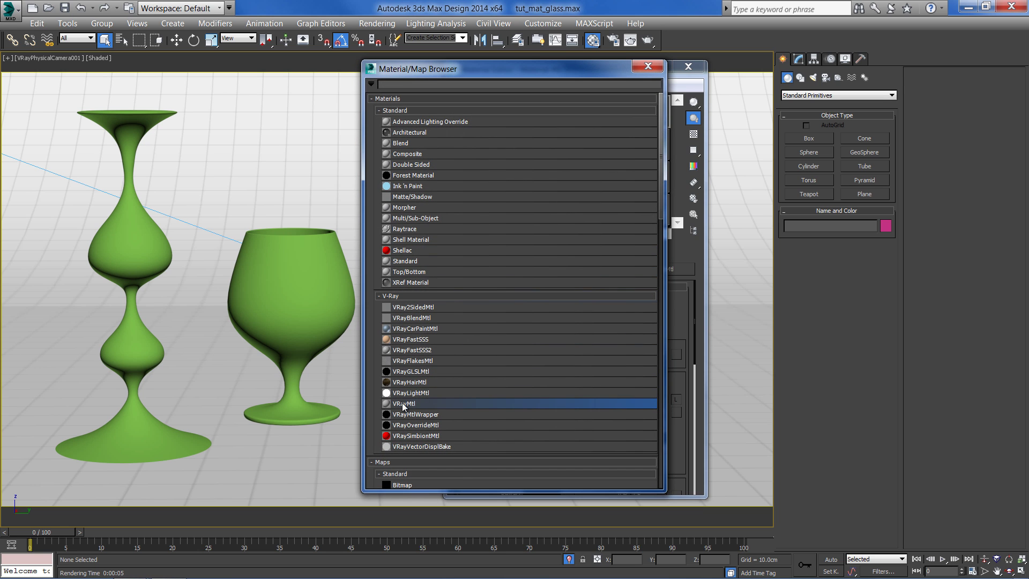
double_click(421, 404)
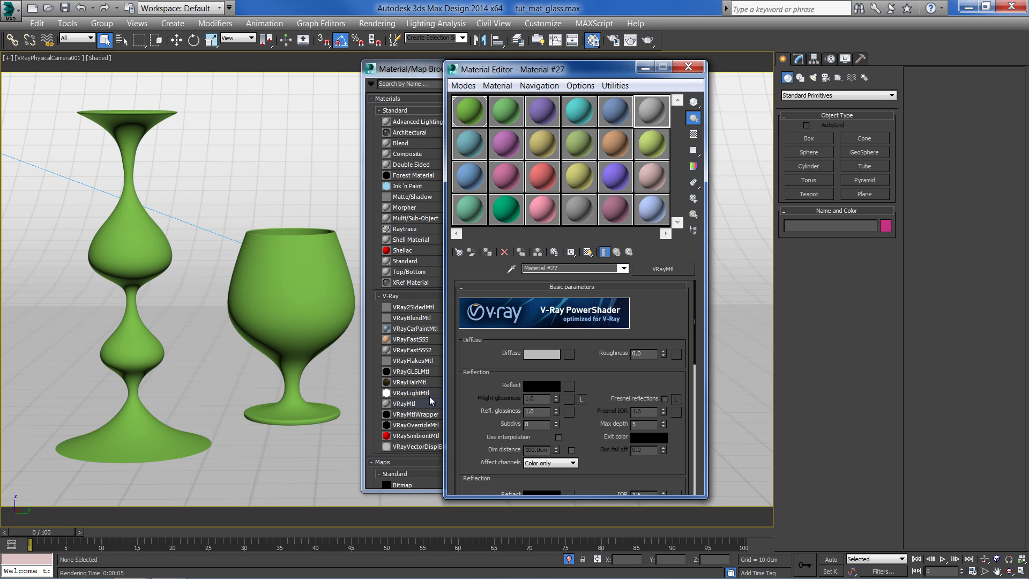
left_click(440, 75)
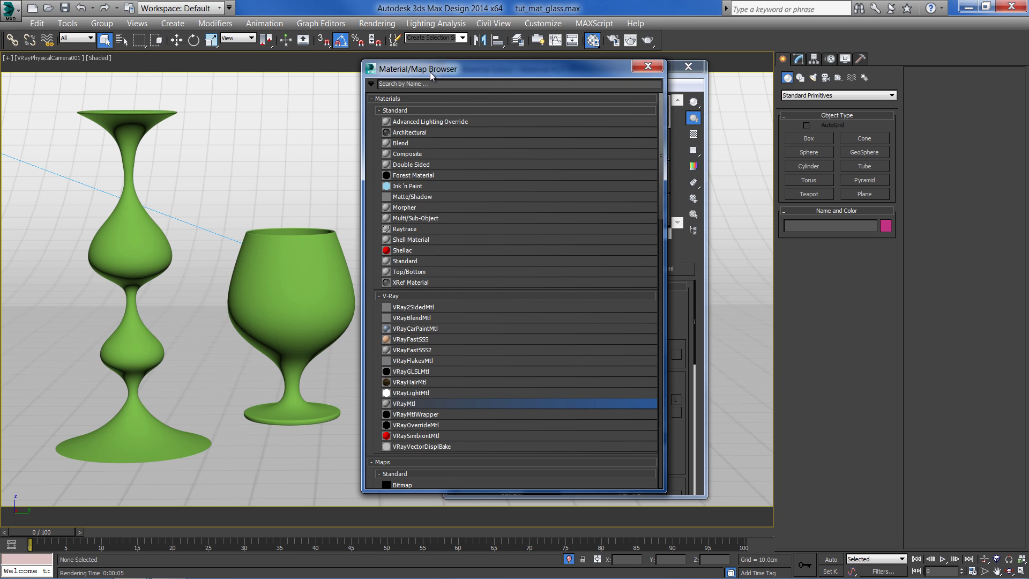
left_click(648, 67)
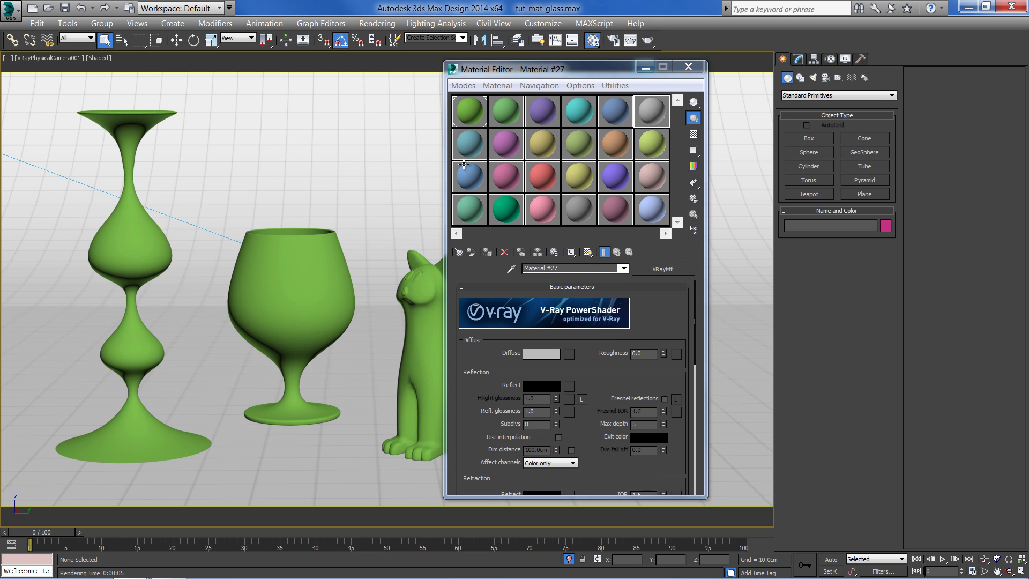
Select the brandy glass object_01 and assign the VRayMtl to it
left_click(299, 298)
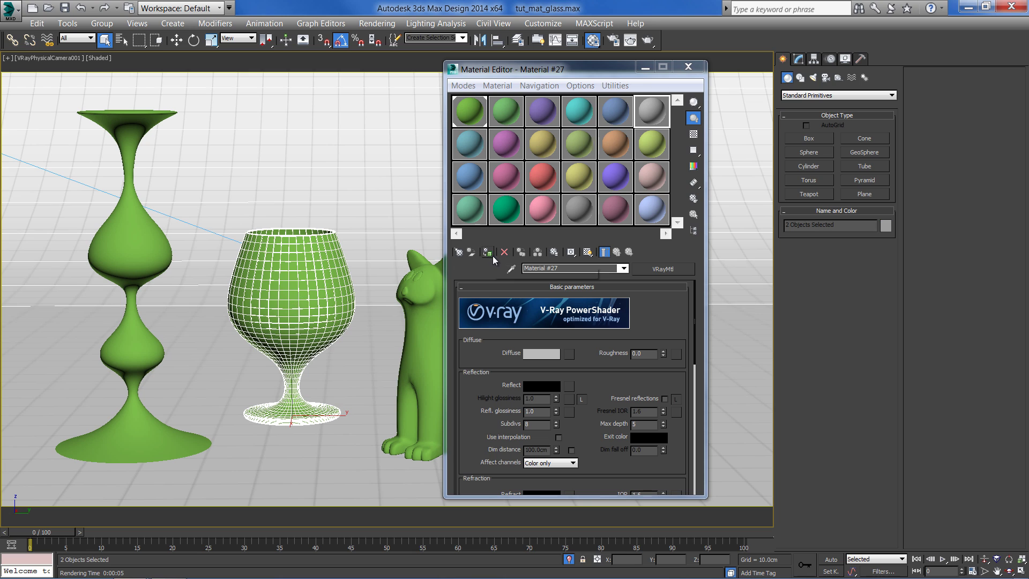
left_click(331, 303)
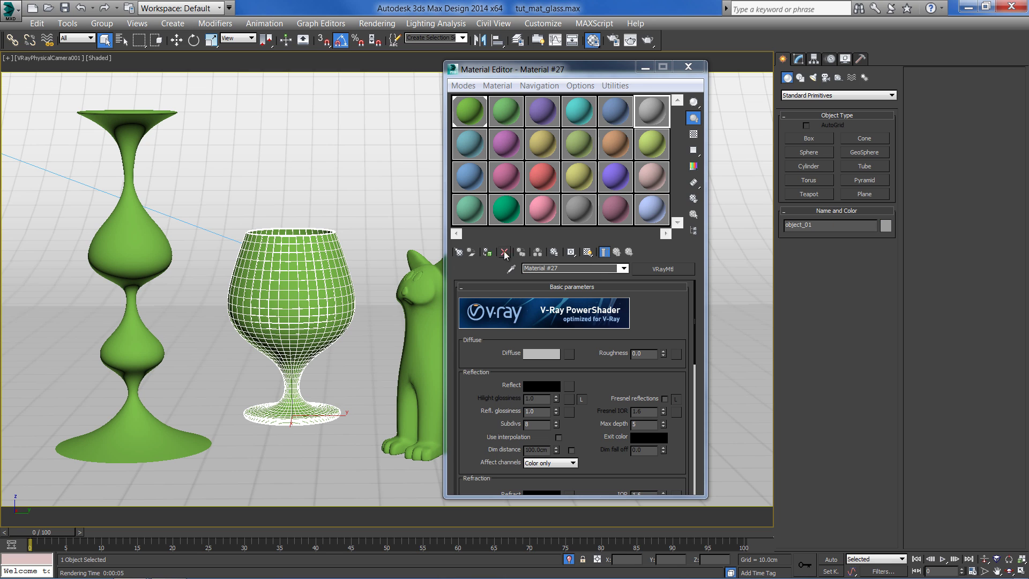
left_click(487, 253)
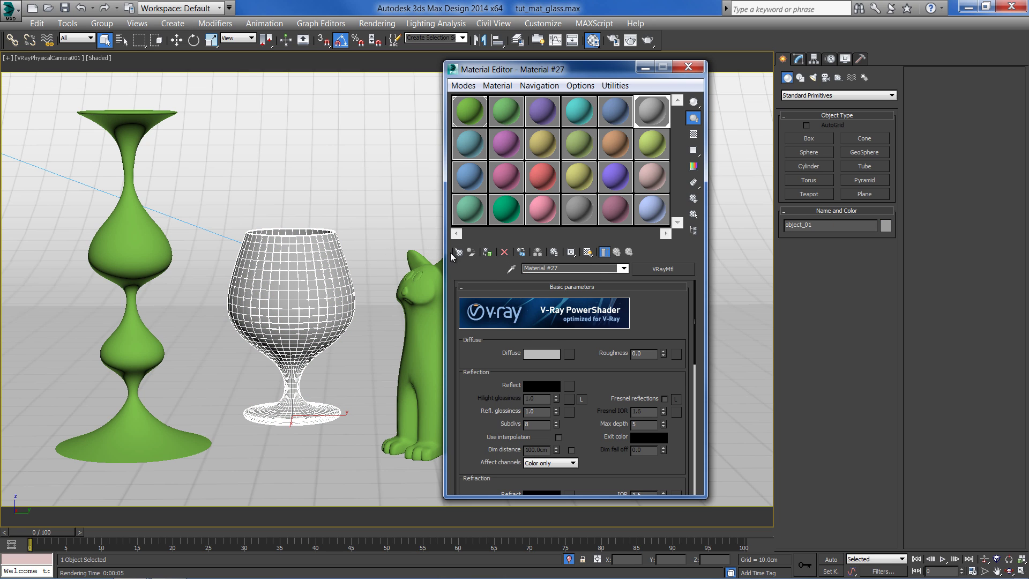
Set the Reflect colour to pure white (Value 255)
scroll(568, 347, "down", 1)
scroll(542, 339, "down", 2)
left_click(540, 335)
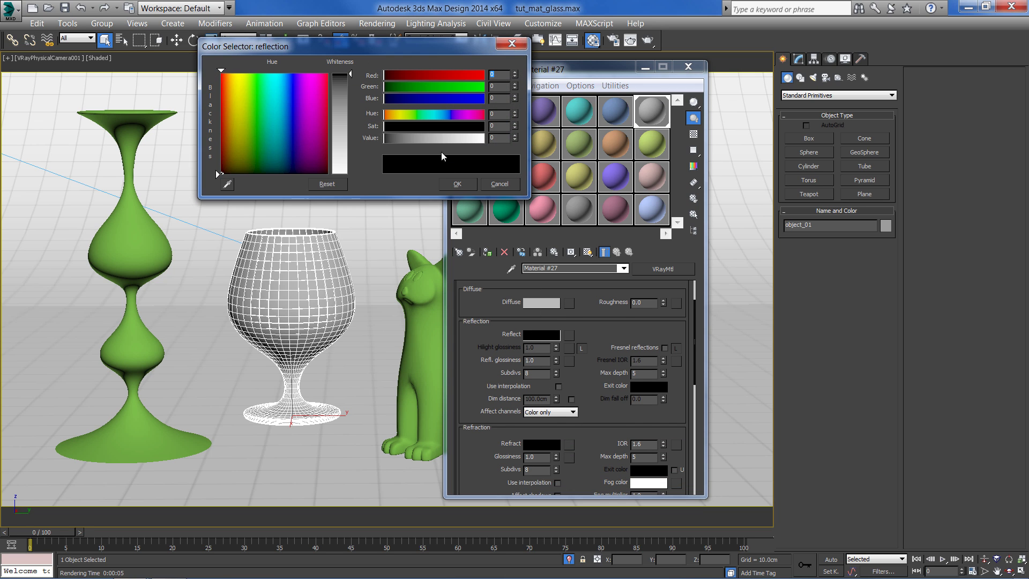
left_click_drag(384, 138, 493, 144)
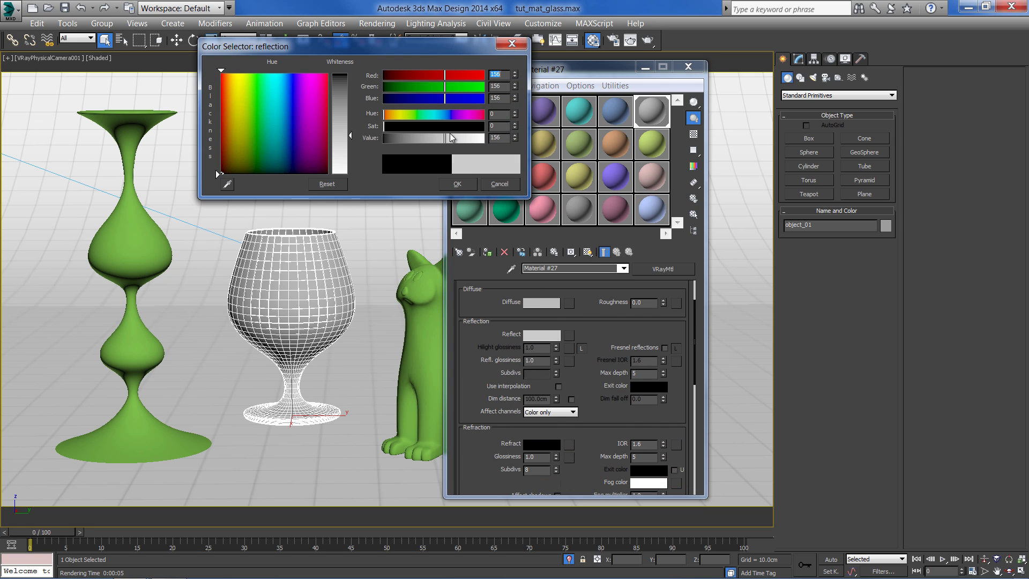
left_click(457, 184)
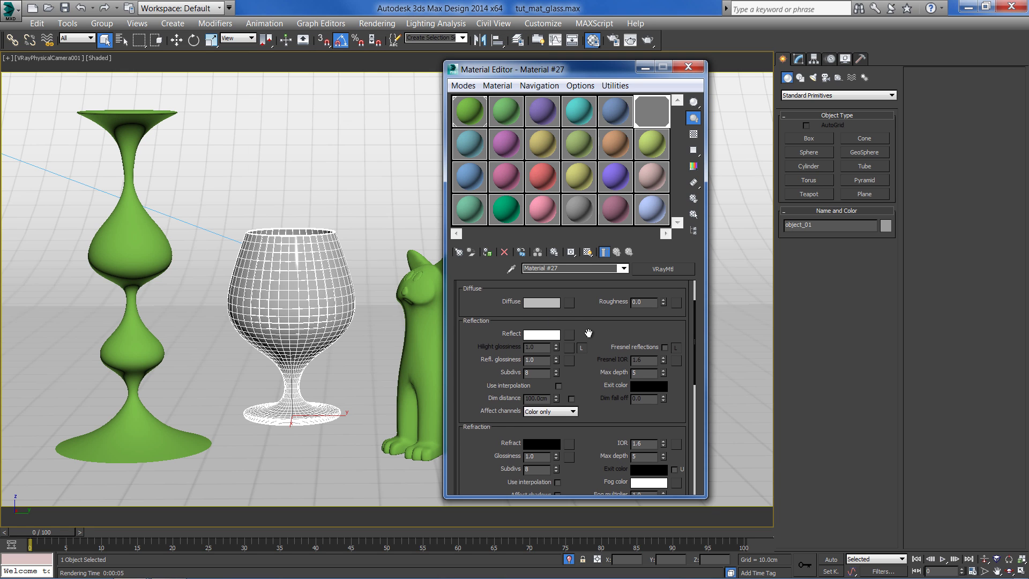
Set the Refract colour to white and reselect the glass
left_click_drag(587, 334, 586, 319)
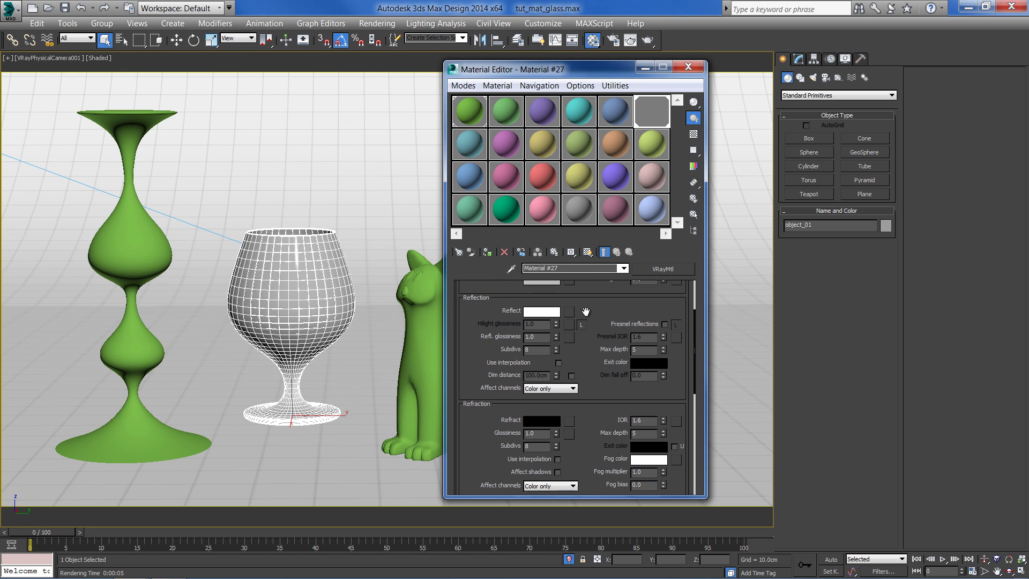
left_click(548, 430)
left_click_drag(413, 137, 485, 138)
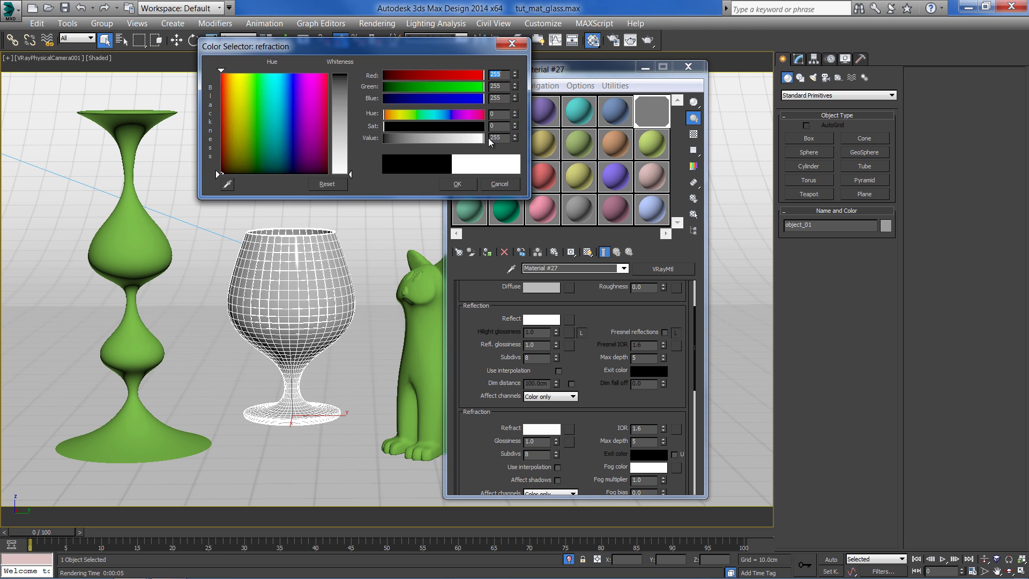
left_click(469, 186)
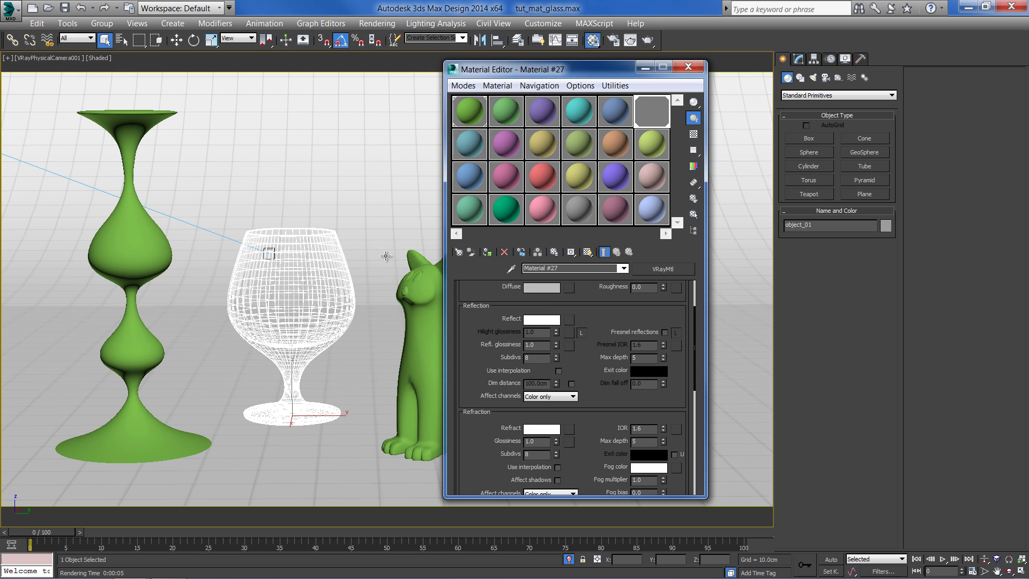
left_click(381, 239)
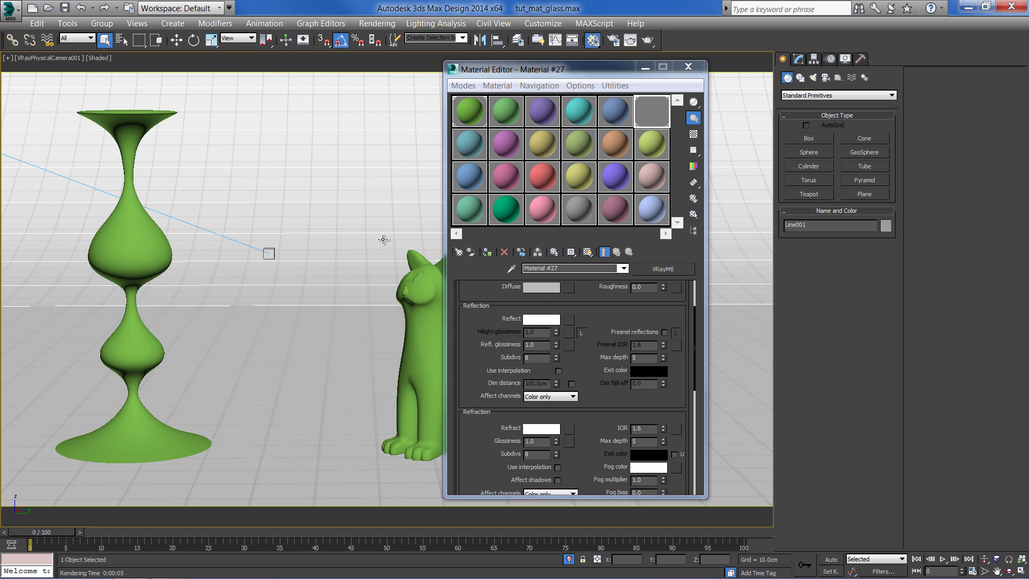
left_click(320, 260, "ctrl")
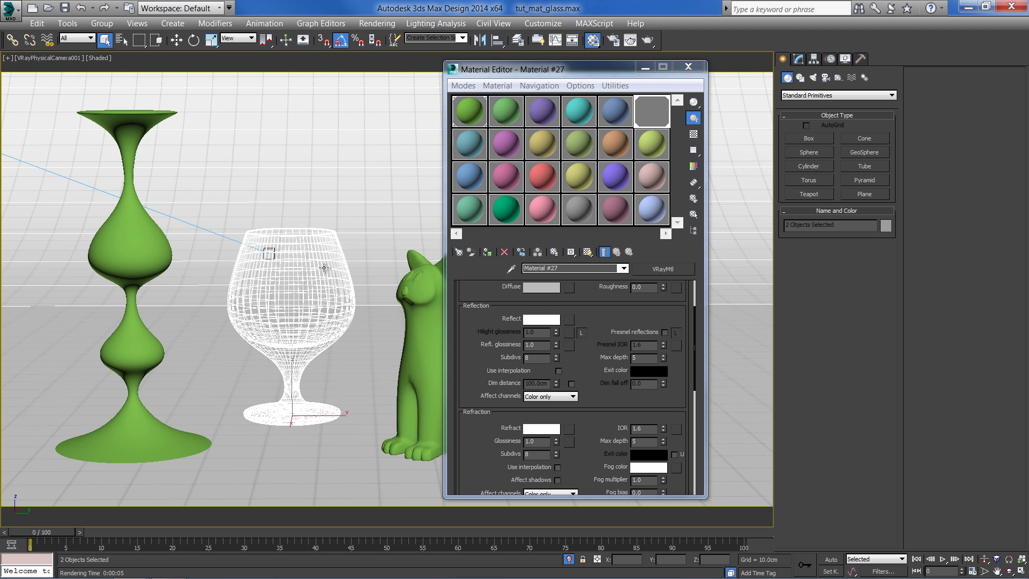
Select glass object_01 and render its region with Render last in the V-Ray frame buffer
left_click(324, 266)
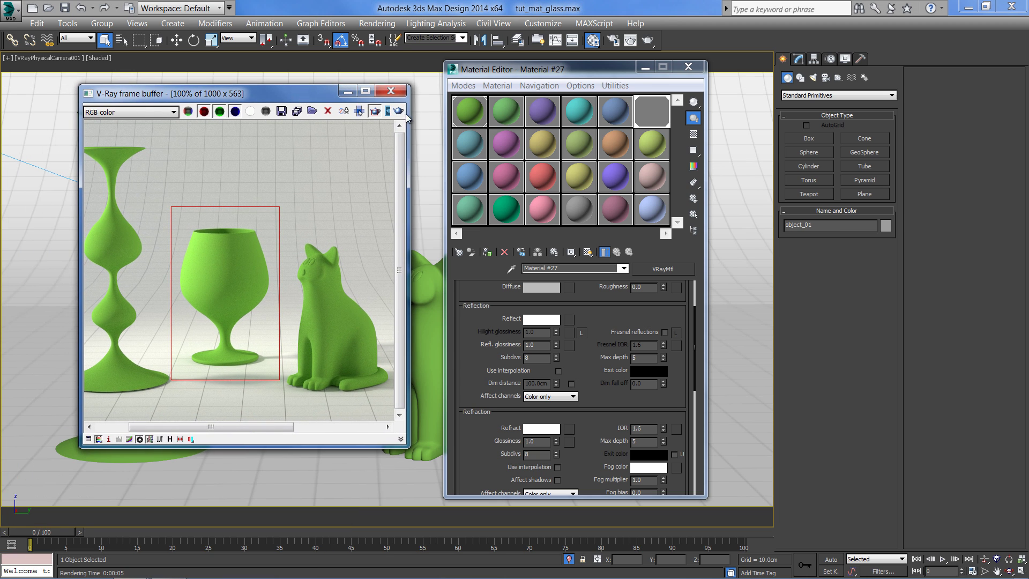
left_click(398, 111)
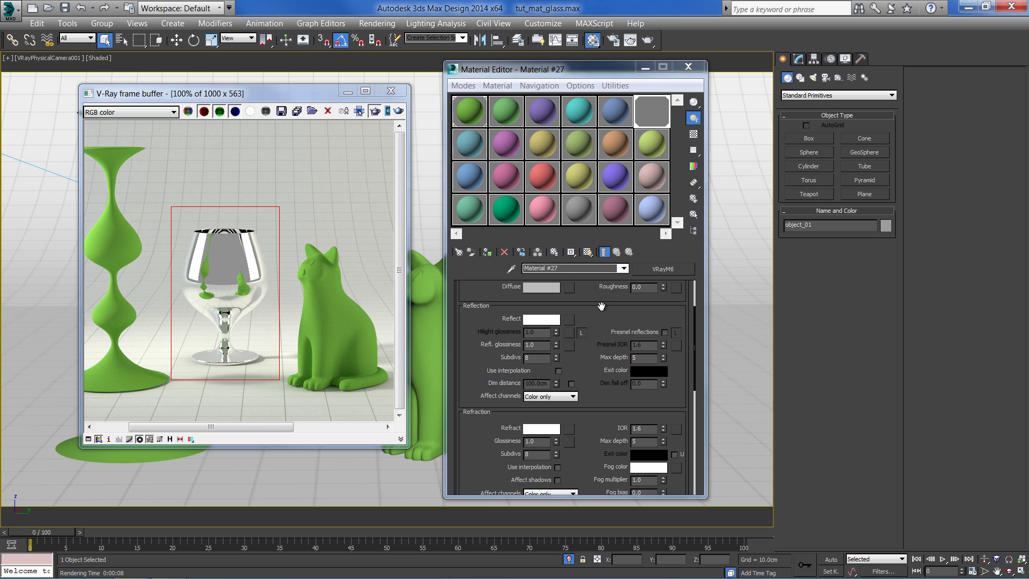
left_click_drag(609, 306, 549, 395)
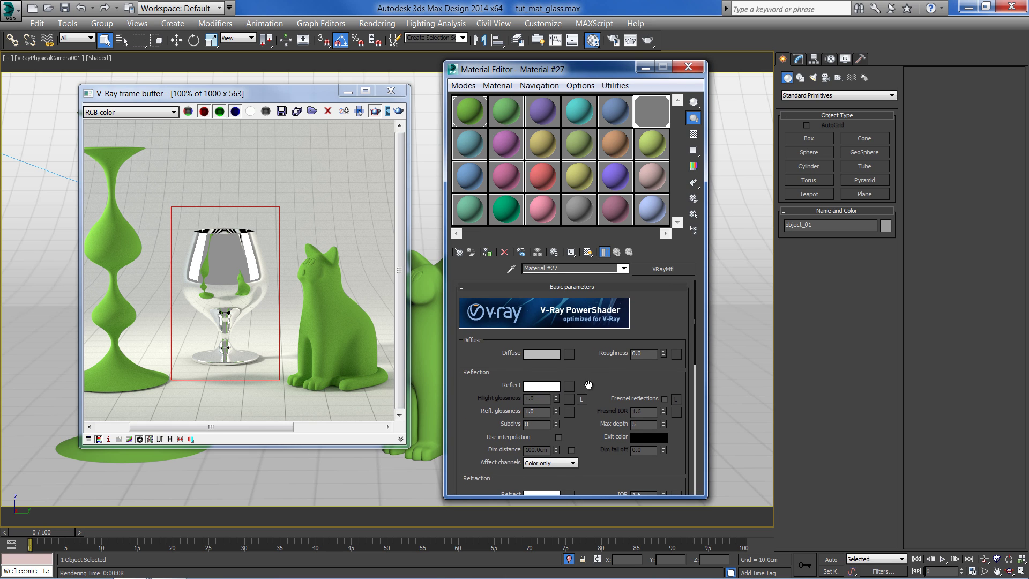
left_click_drag(589, 391, 561, 352)
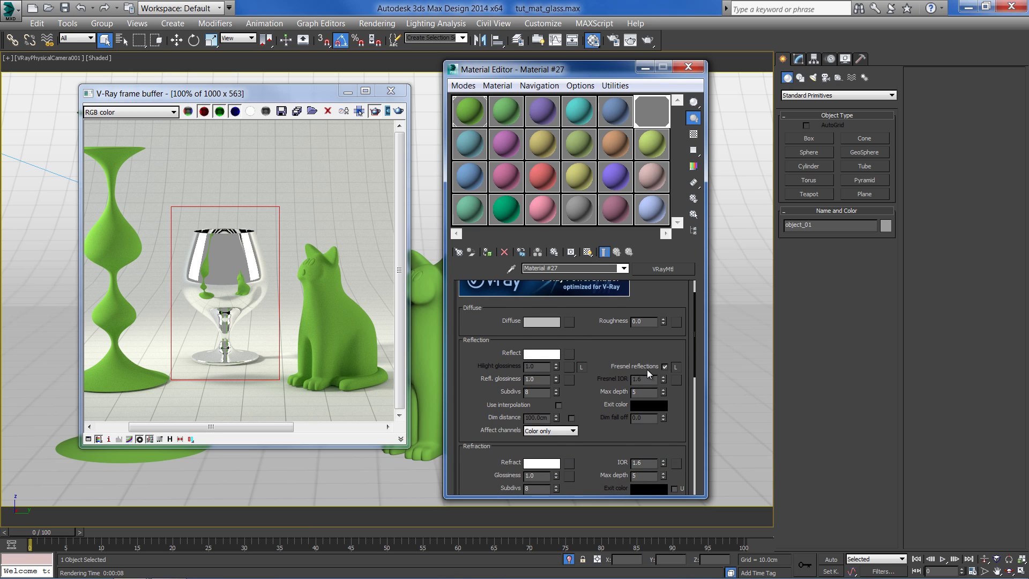
Enable Fresnel reflections with the IOR unlocked and re-render the glass region
left_click(675, 368)
left_click(676, 368)
left_click(398, 111)
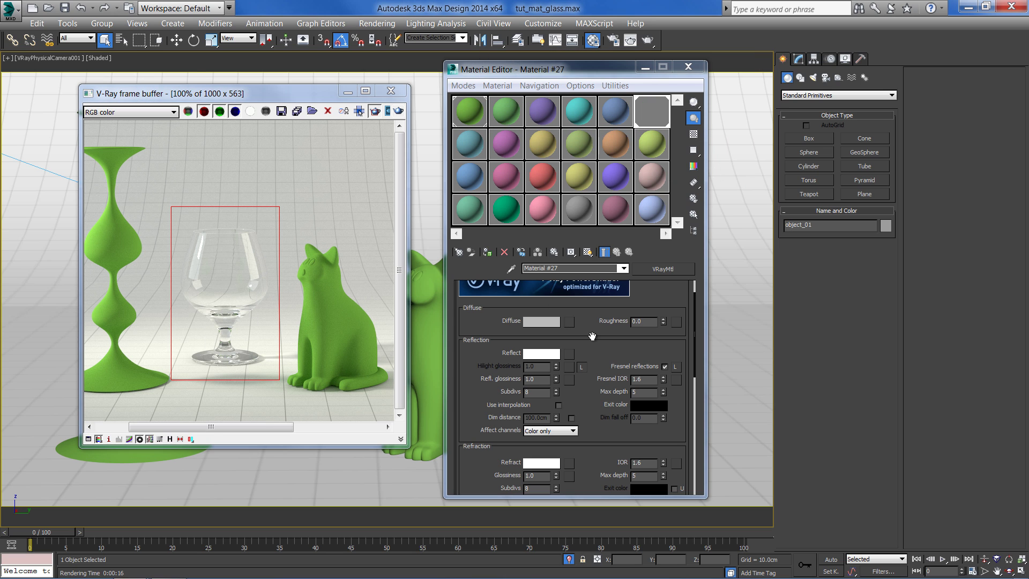
Set Fresnel IOR to 5.0 and render a wider region across the glass bowl
scroll(589, 313, "down", 2)
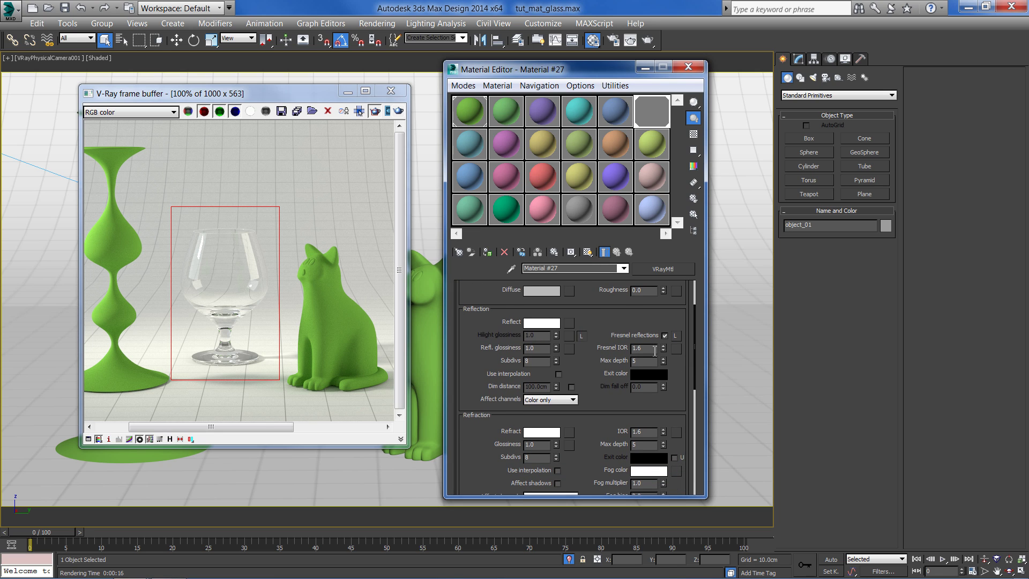
double_click(658, 351)
type("5")
left_click_drag(283, 207, 223, 369)
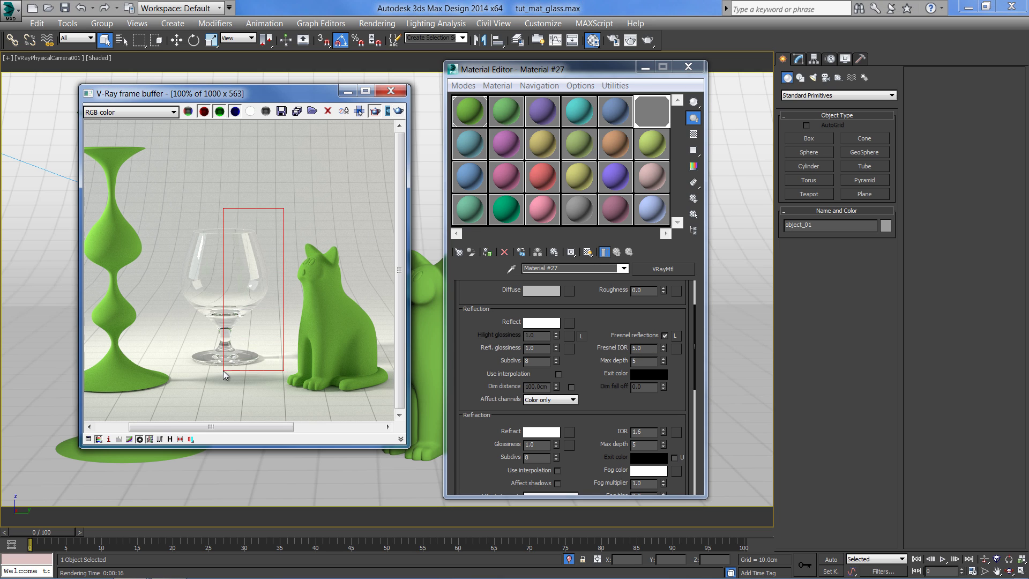
left_click_drag(283, 206, 171, 271)
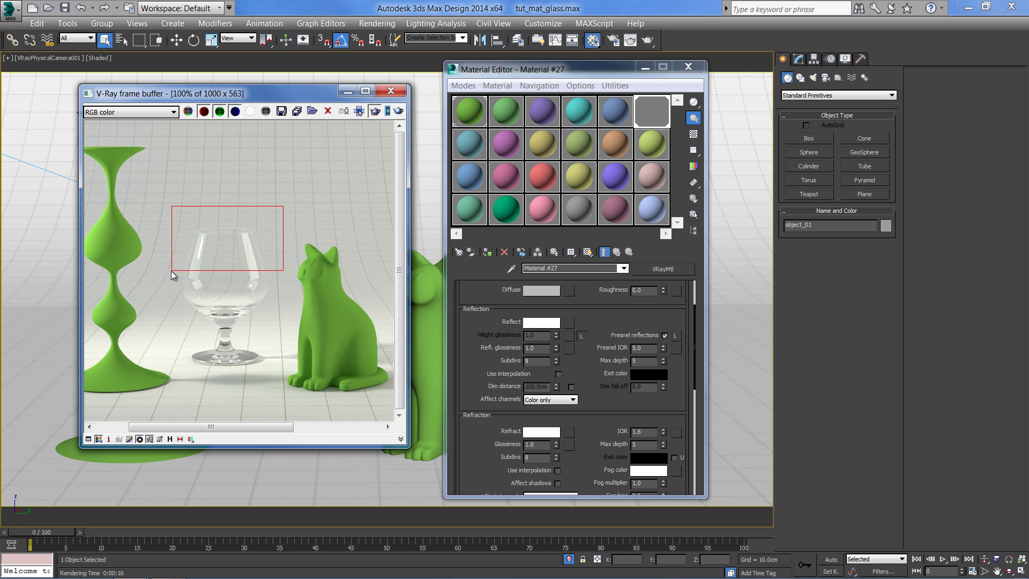
left_click(398, 112)
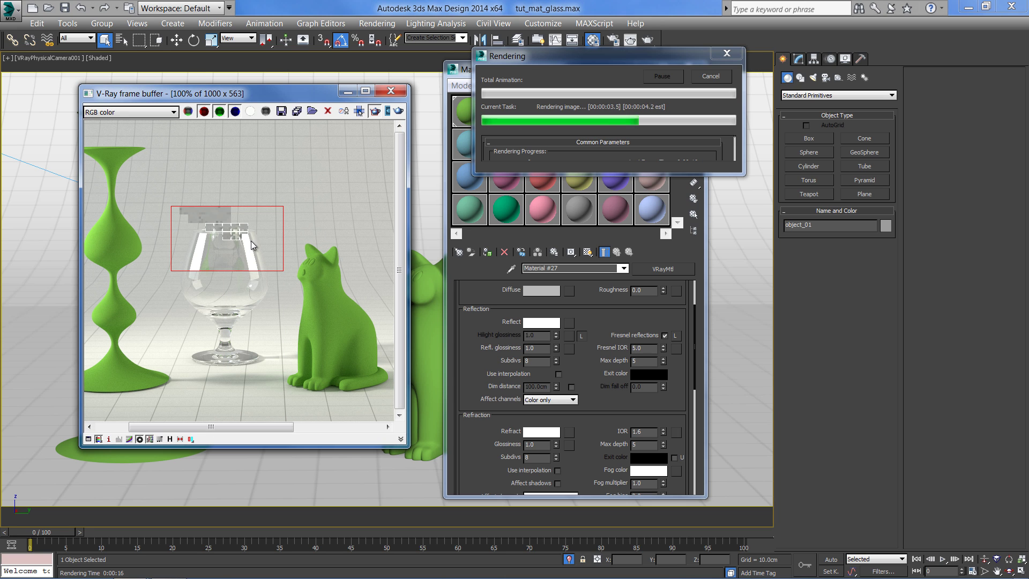
left_click(359, 111)
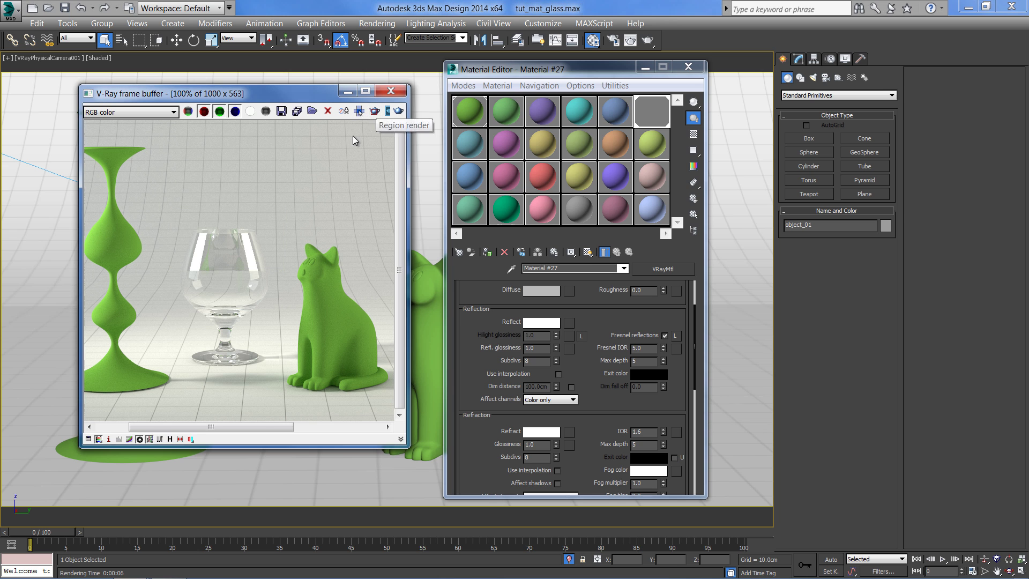
Restore the glass render region and set Fresnel IOR to 1.6
left_click(376, 111)
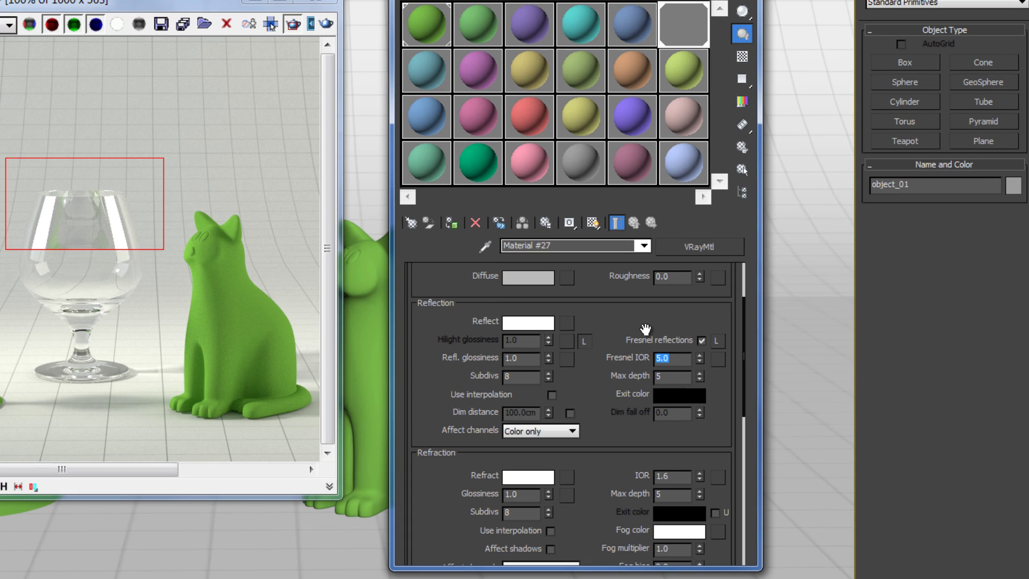
type("1.6")
key("Return")
left_click(580, 329)
Set reflection glossiness to 0.8 and test-render the glass region
double_click(516, 362)
type(".8")
key("Return")
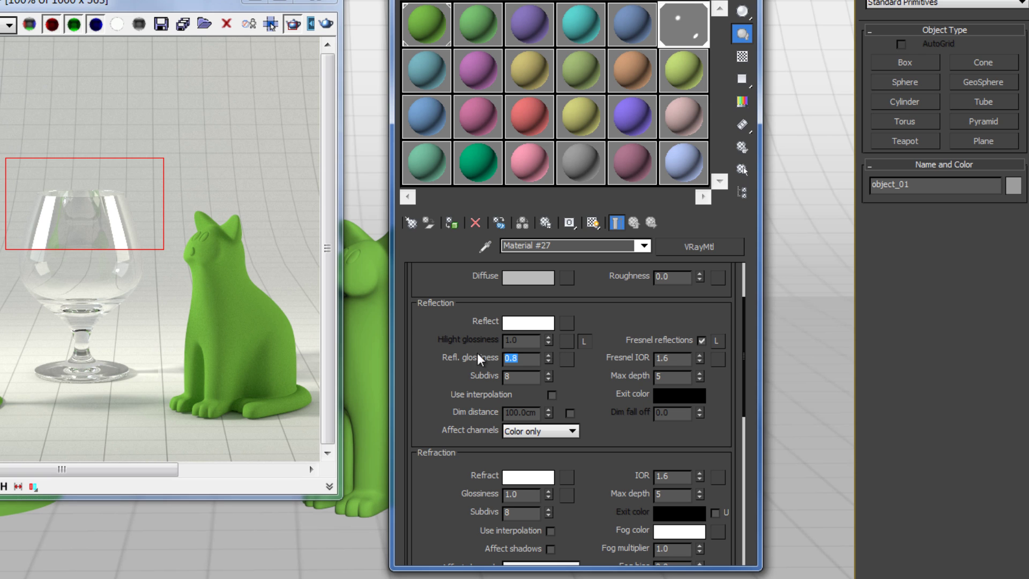
left_click(327, 25)
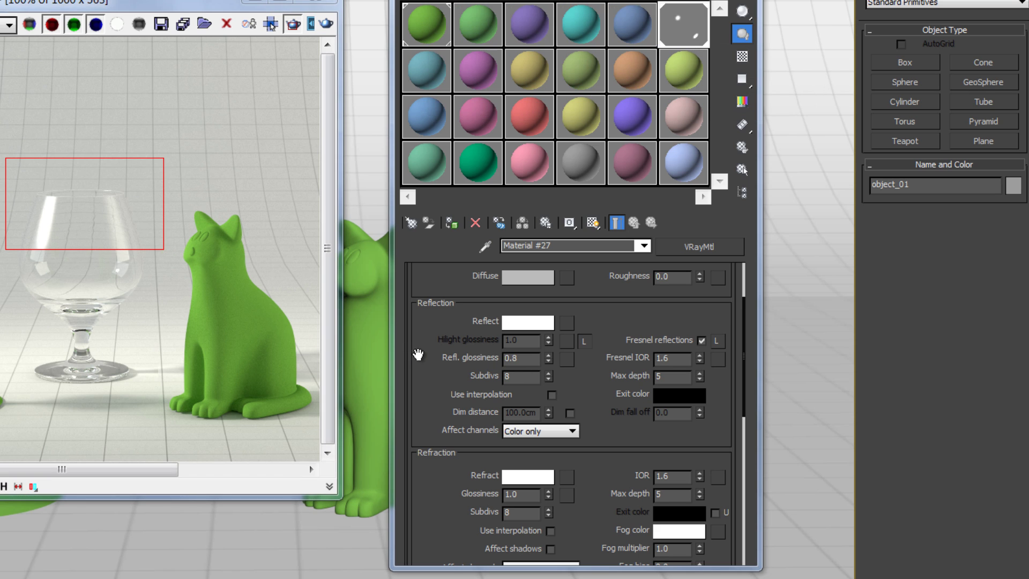
Change reflection glossiness to 0.99
scroll(418, 354, "down", 1)
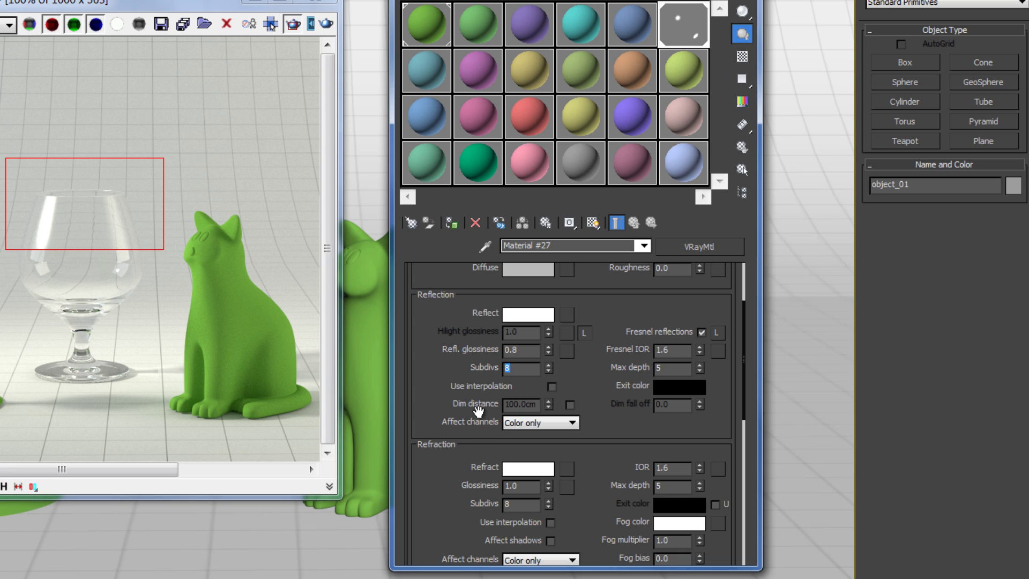
type("16")
left_click_drag(532, 354, 495, 357)
type("0.99")
key("Return")
Set refraction Max depth to 1 and render an enlarged region around the whole glass
left_click_drag(586, 368, 598, 333)
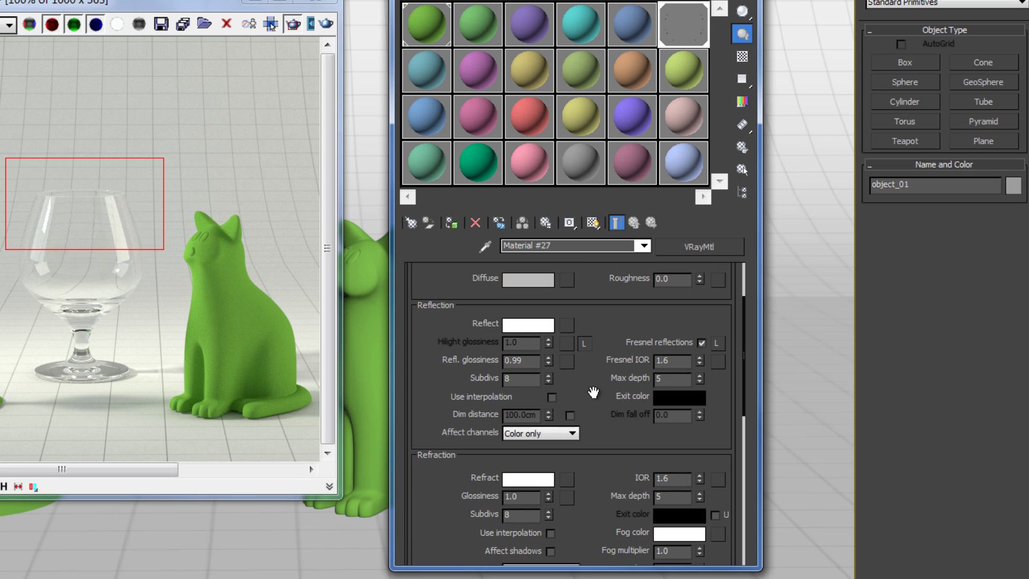
scroll(599, 332, "down", 2)
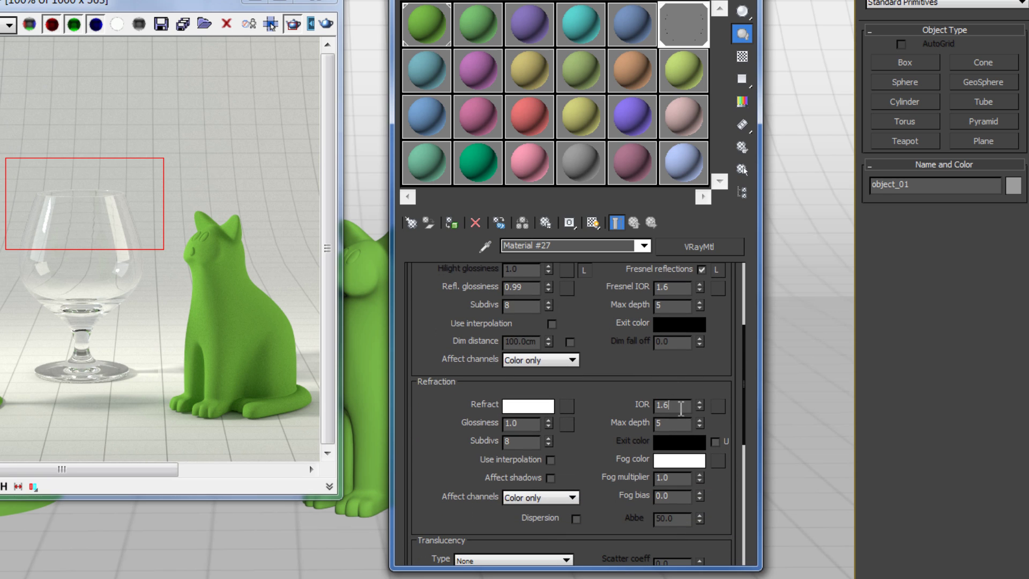
double_click(678, 408)
scroll(610, 401, "up", 3)
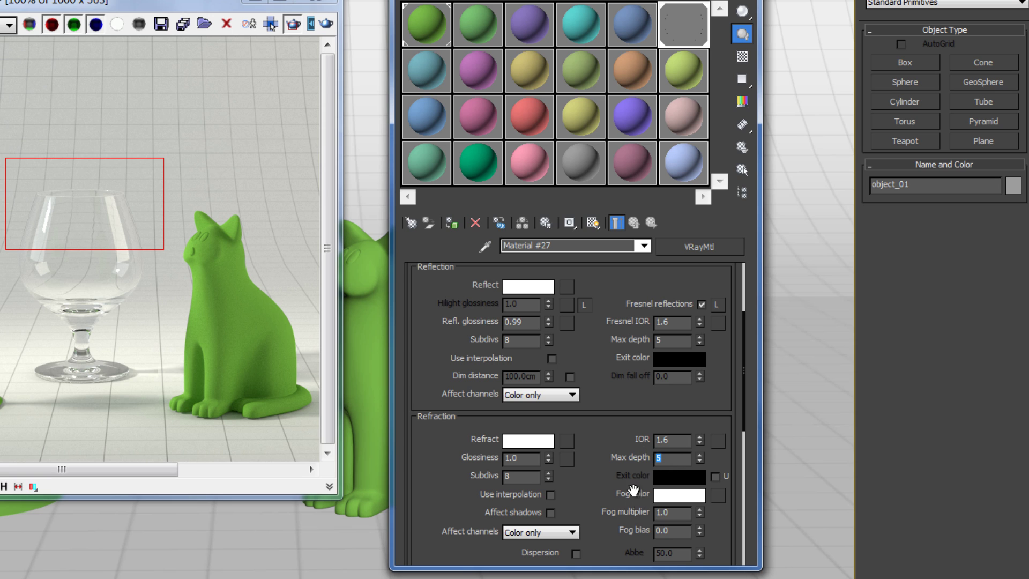
left_click_drag(602, 425, 603, 442)
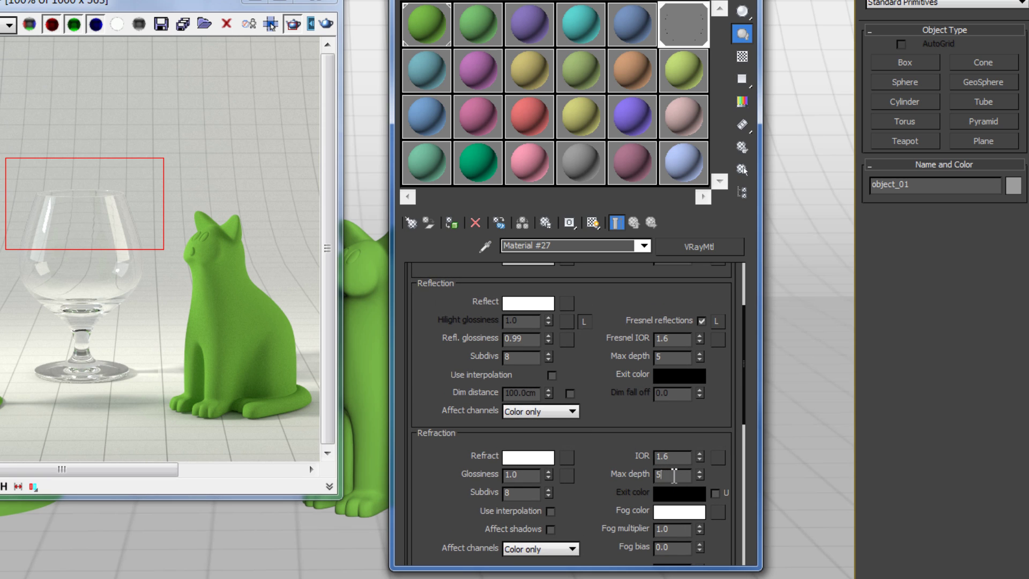
double_click(661, 475)
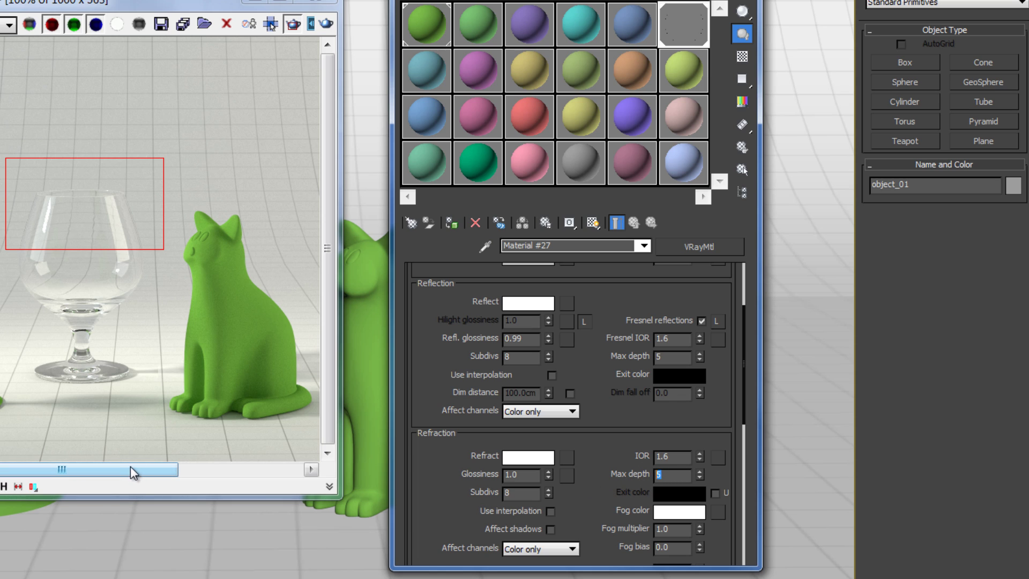
mouse_move(186, 161)
left_mouse_down()
mouse_move(1, 356)
mouse_move(2, 380)
left_mouse_up()
double_click(668, 474)
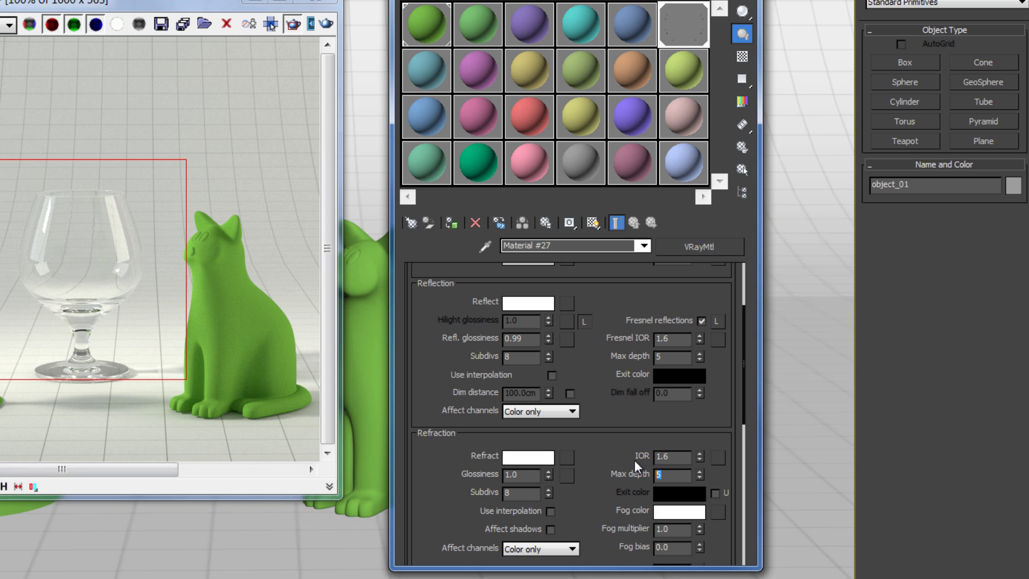
type("1")
key("Return")
left_click(327, 25)
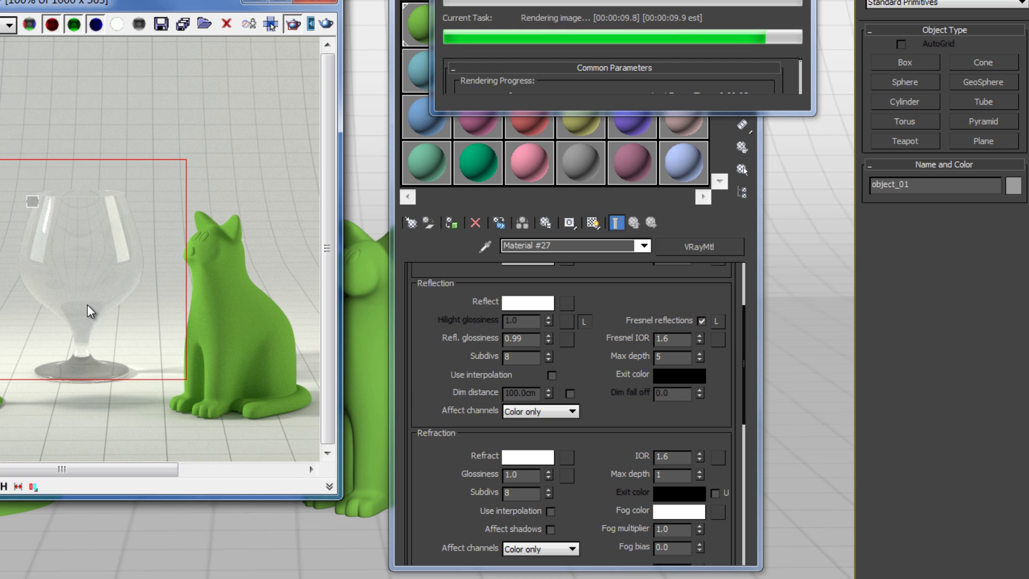
Enable the refraction Exit color and set it to pure red
scroll(616, 461, "down", 3)
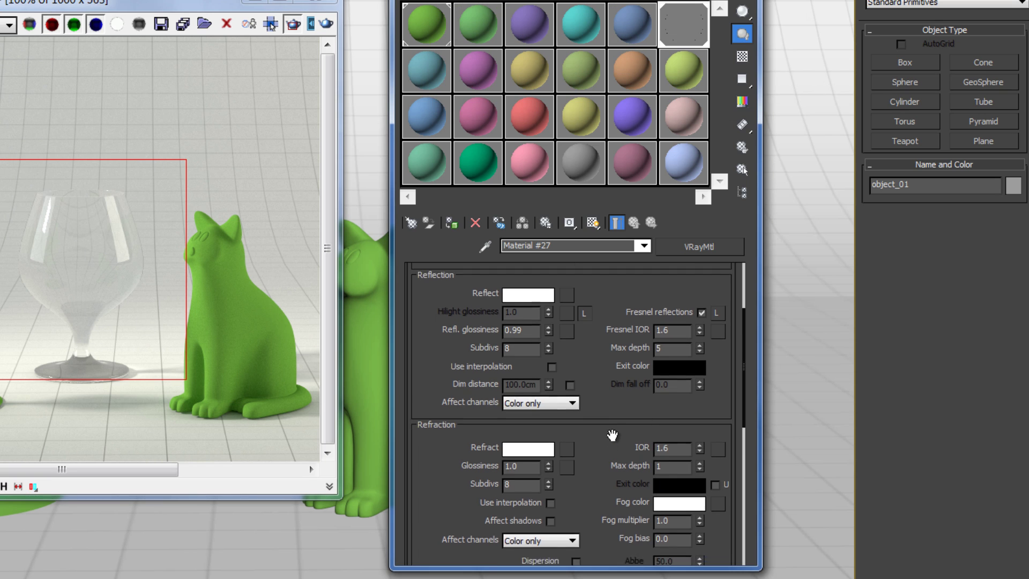
left_click(715, 429)
left_click(668, 434)
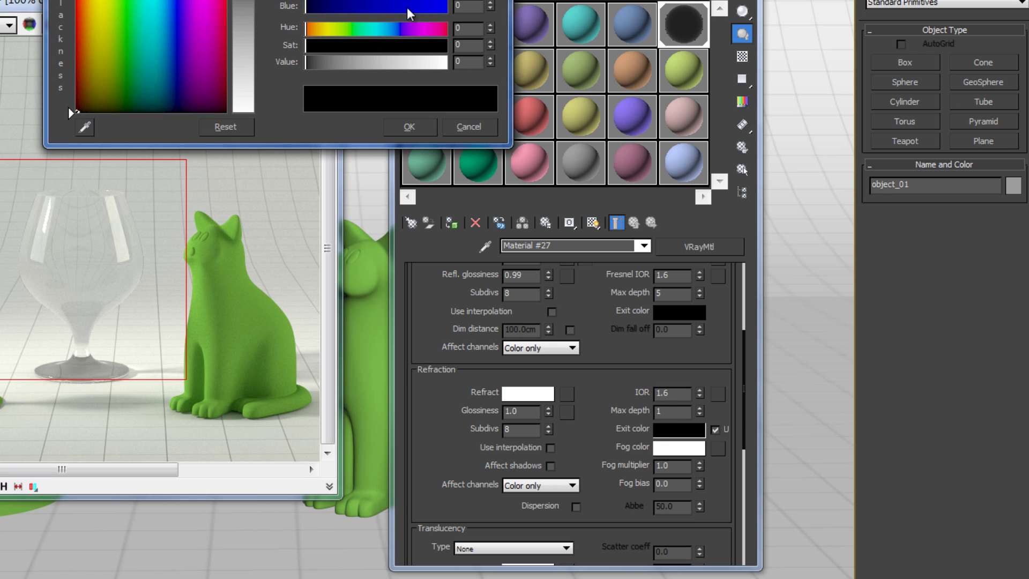
left_click_drag(71, 112, 76, 2)
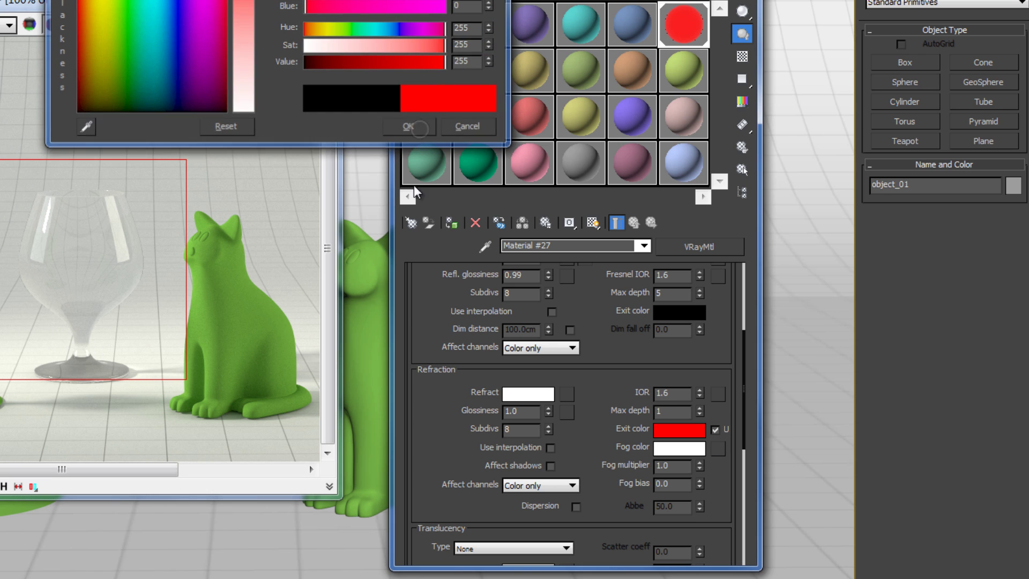
left_click(409, 127)
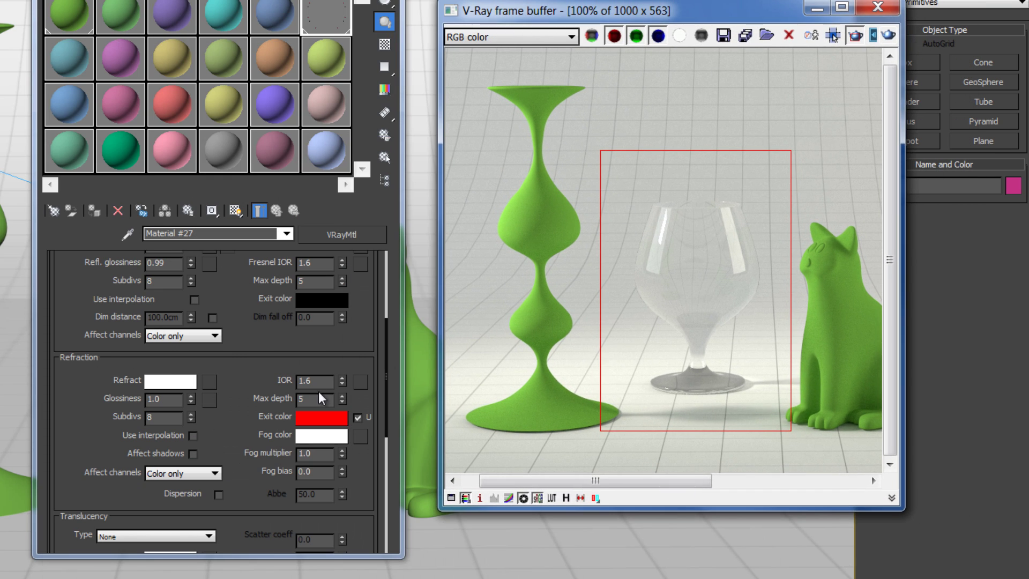
Lower refraction Max depth by one, re-render, and redraw the region around the bowl
left_click(342, 401)
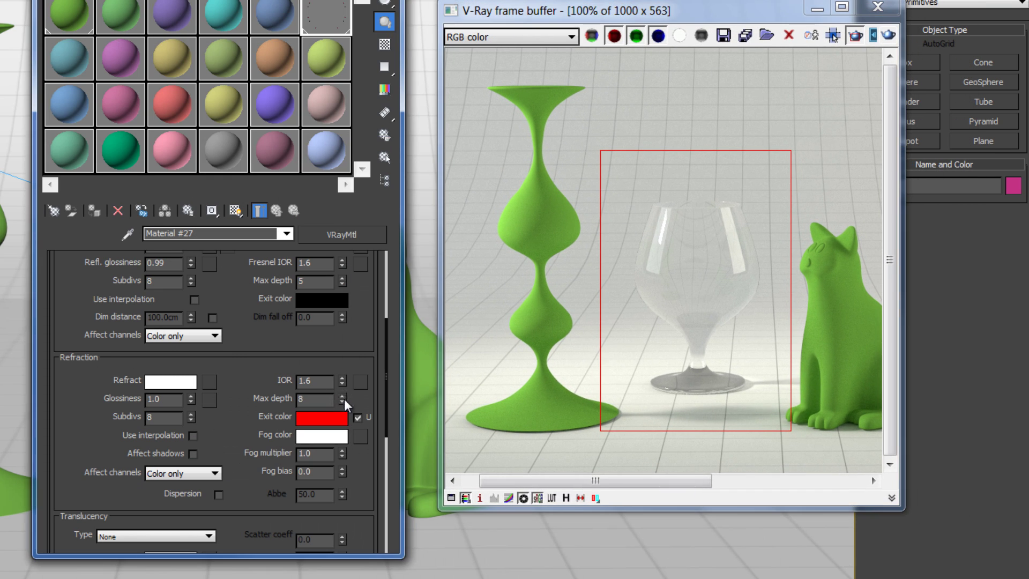
left_click(888, 36)
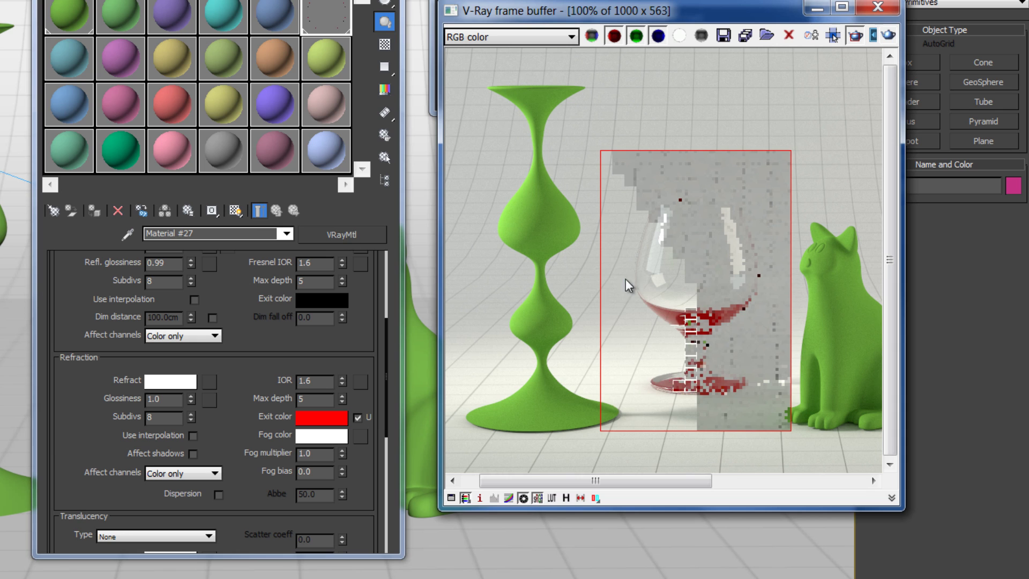
left_click_drag(682, 305, 771, 350)
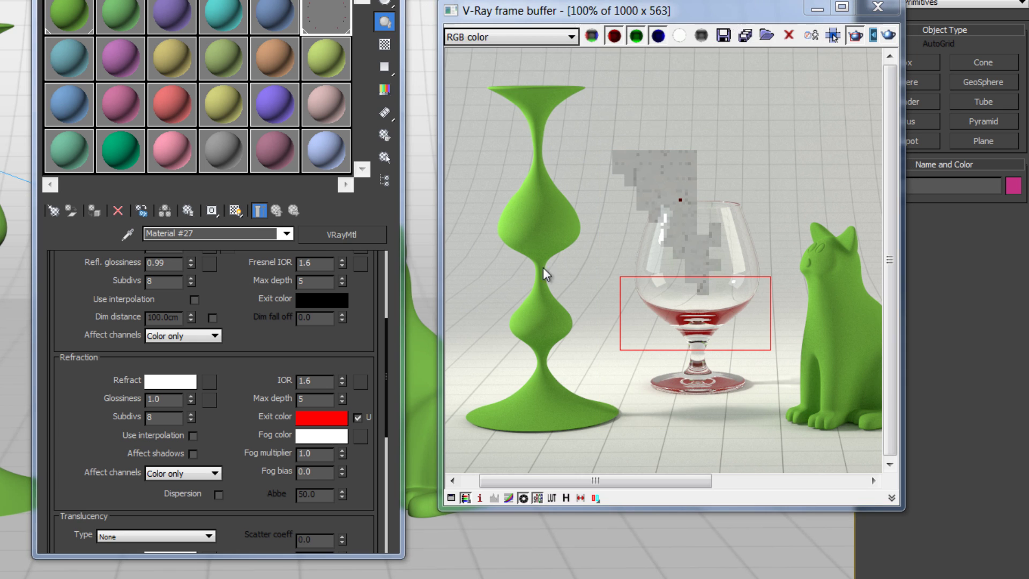
Set refraction Max depth to 8, re-render, and turn the exit colour off
left_click(342, 395)
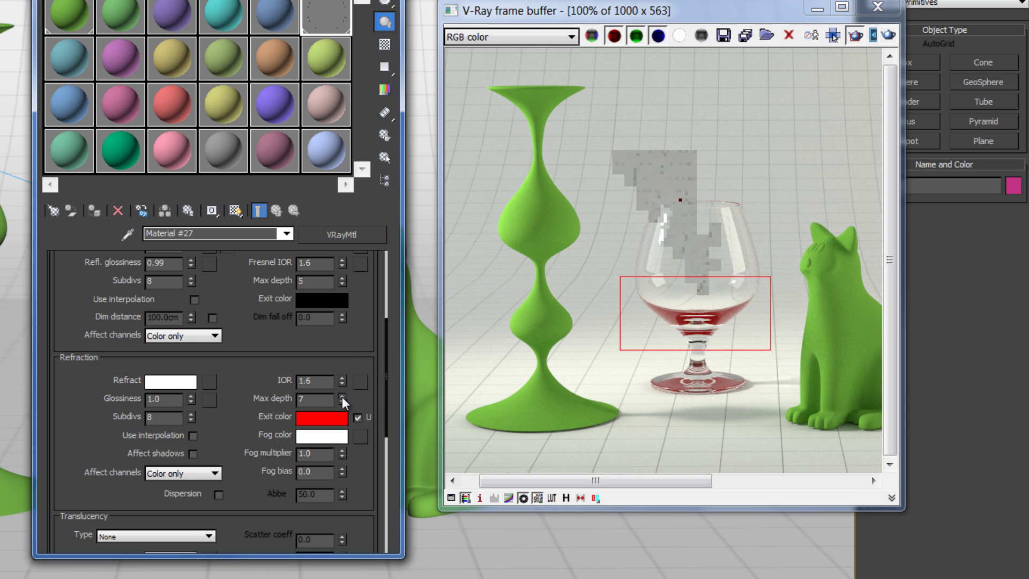
left_click(342, 395)
left_click(341, 395)
left_click(342, 395)
left_click(342, 395)
double_click(318, 398)
type("8")
key("Return")
left_click(888, 35)
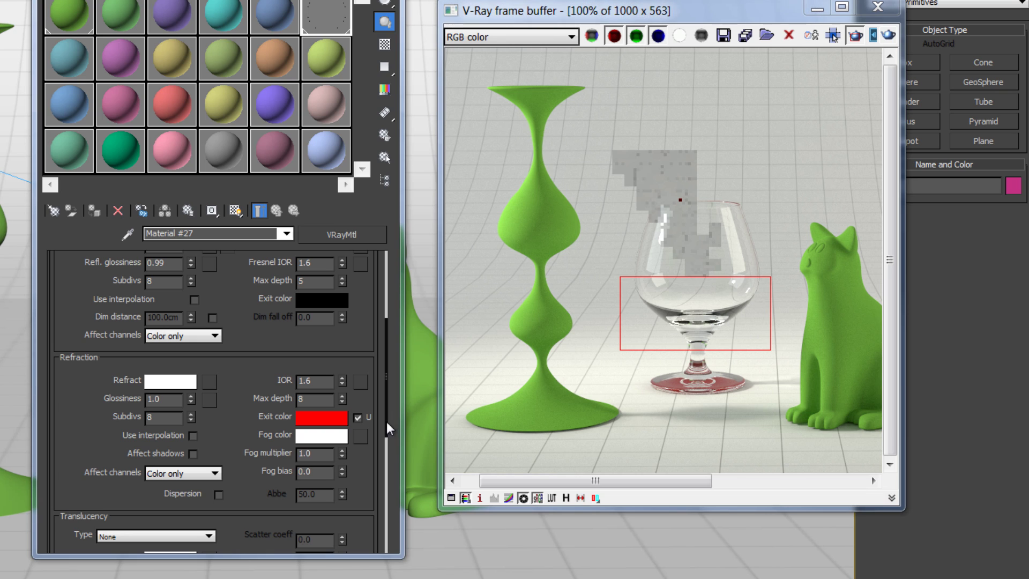
left_click(358, 418)
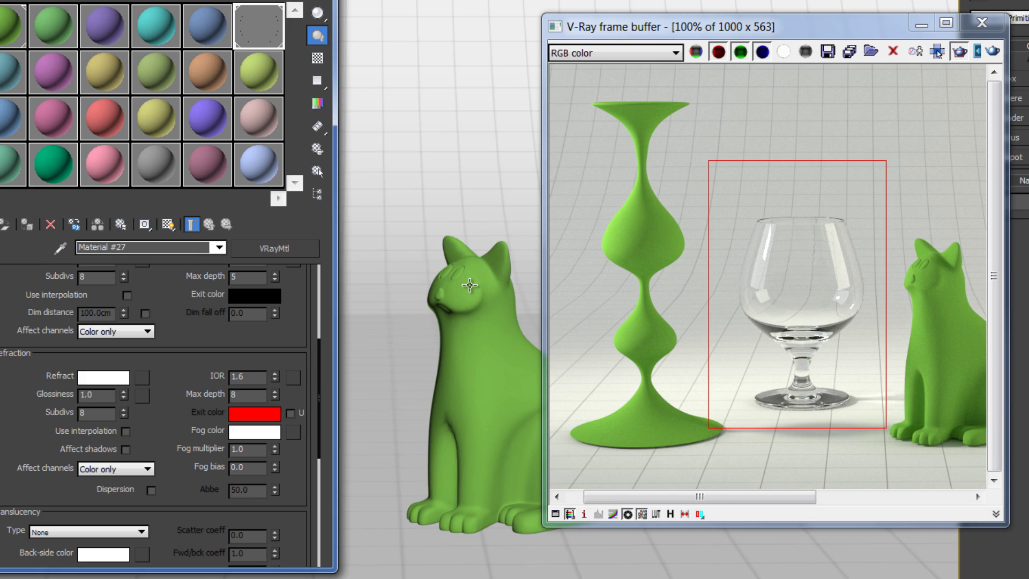
Select the cat and draw a render region around it
left_click(470, 285)
left_click(43, 228)
mouse_move(812, 498)
left_mouse_down()
mouse_move(888, 497)
mouse_move(869, 498)
left_mouse_up()
mouse_move(780, 219)
left_mouse_down()
mouse_move(957, 477)
mouse_move(946, 459)
left_mouse_up()
left_click_drag(834, 506, 815, 505)
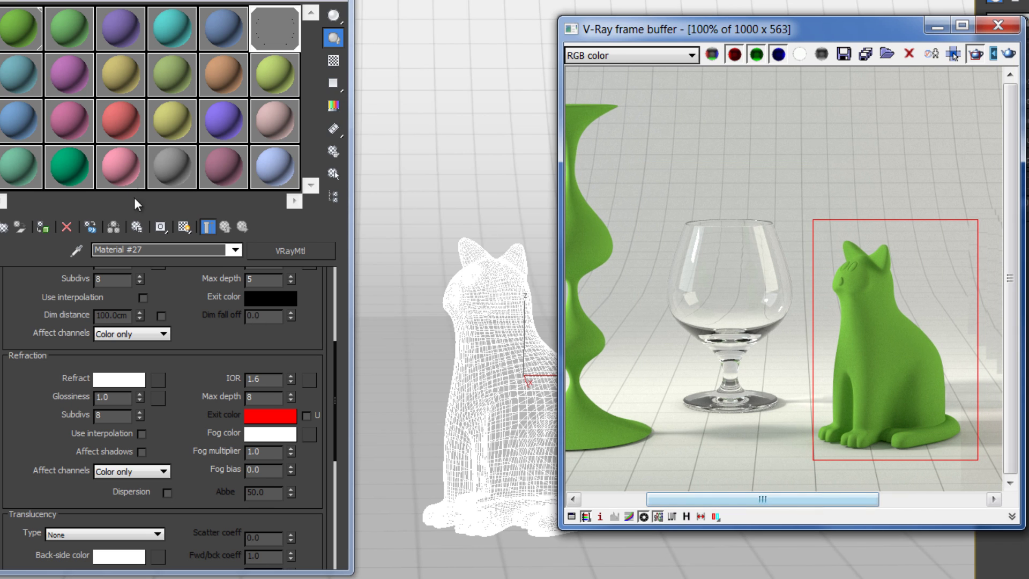
Set Refraction Glossiness to 0.7 using a magnified sample preview with checker background
left_click(333, 64)
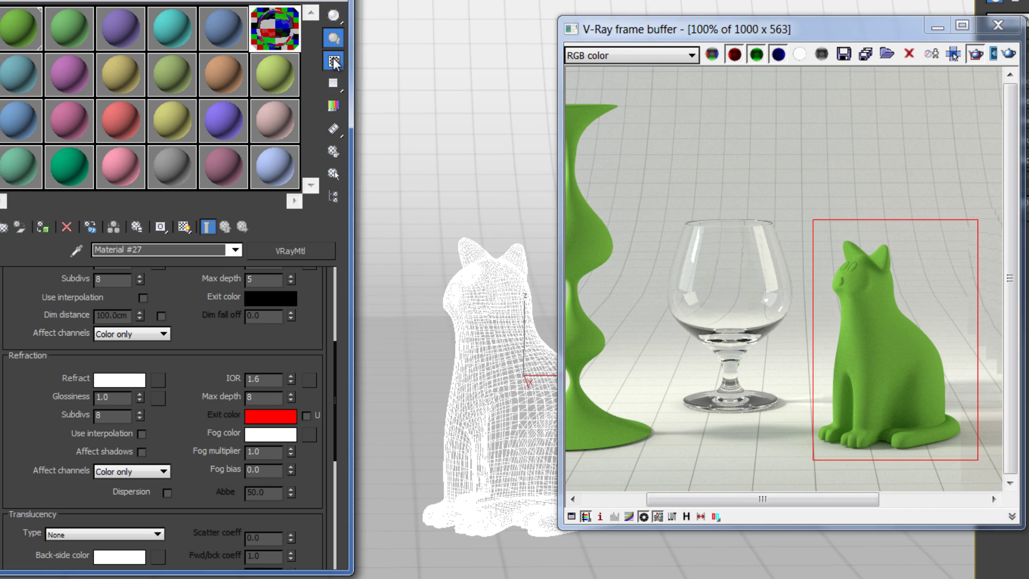
double_click(285, 39)
left_click_drag(328, 110, 454, 96)
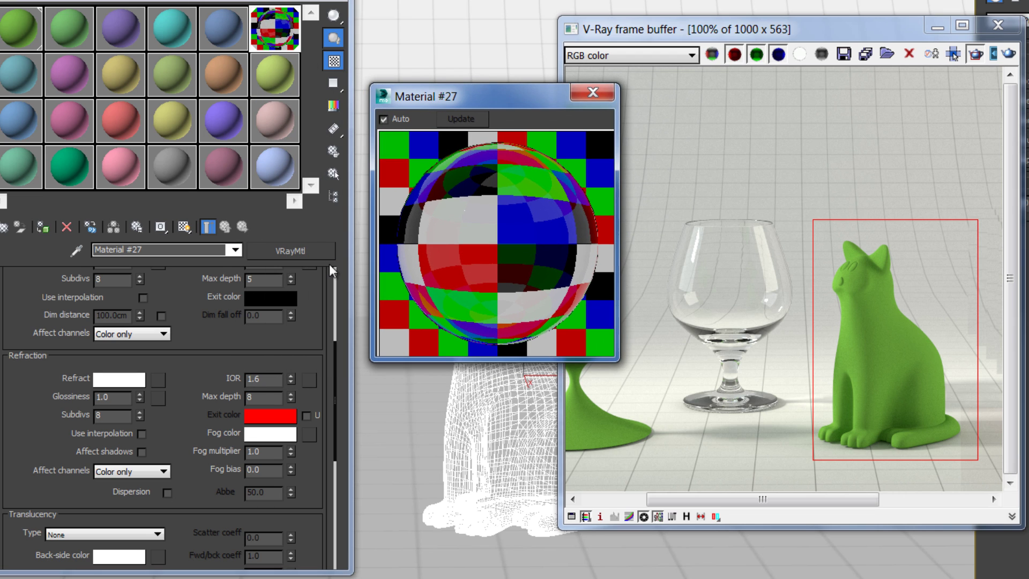
double_click(123, 397)
type(".")
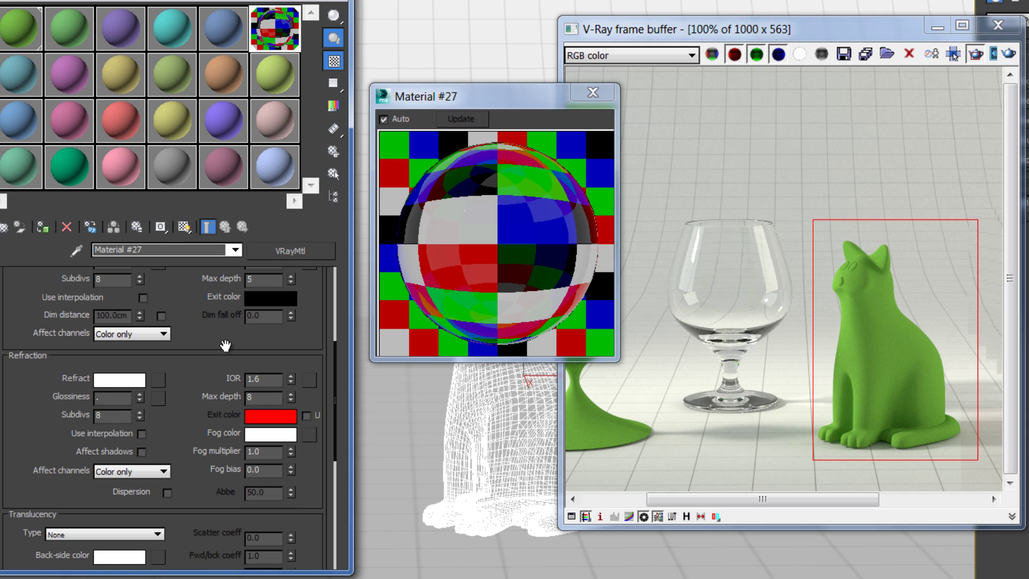
type("7")
key("Return")
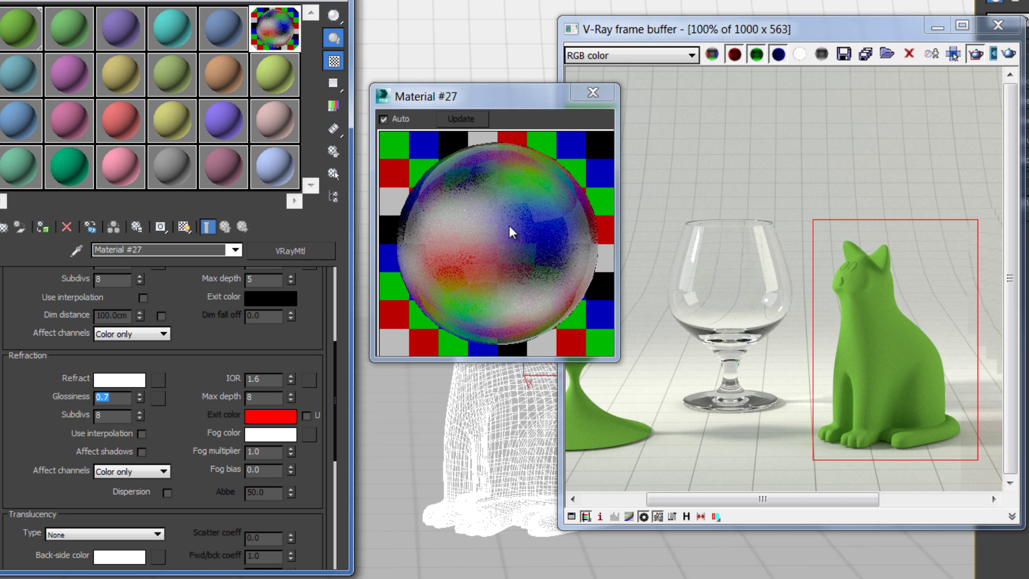
left_click(600, 93)
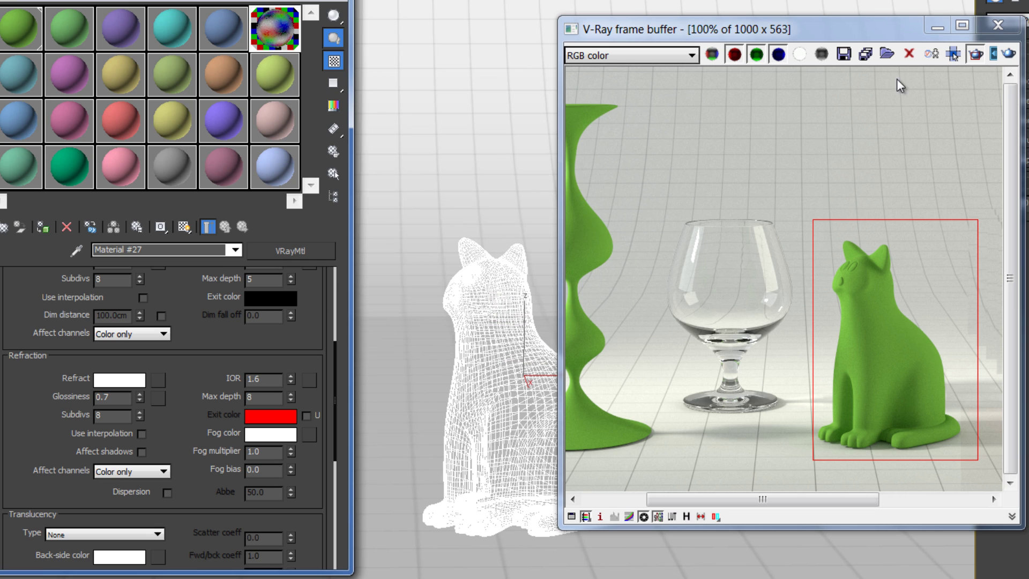
Raise refraction subdivs to 32 and re-render the cat
left_click(1009, 55)
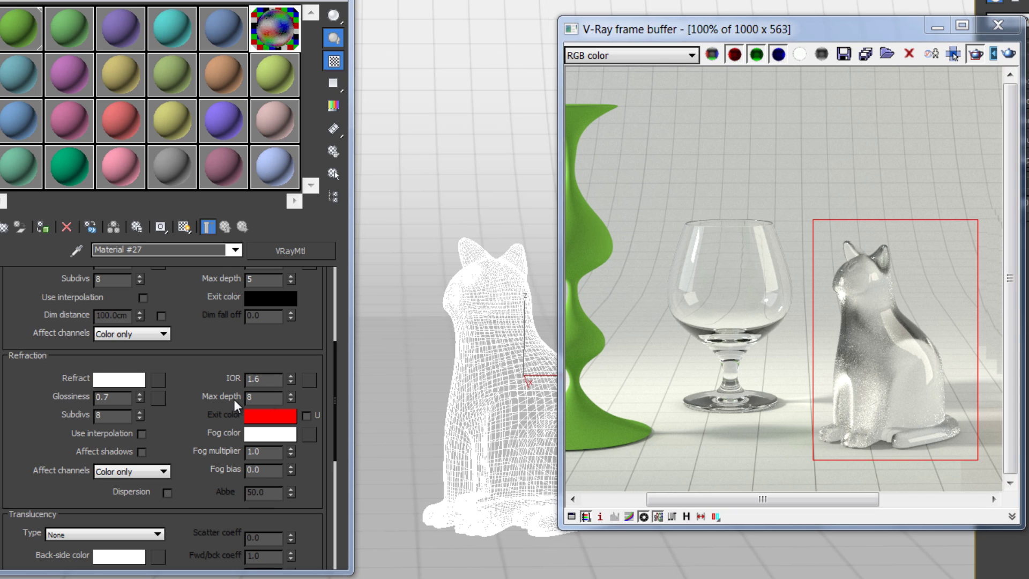
double_click(123, 416)
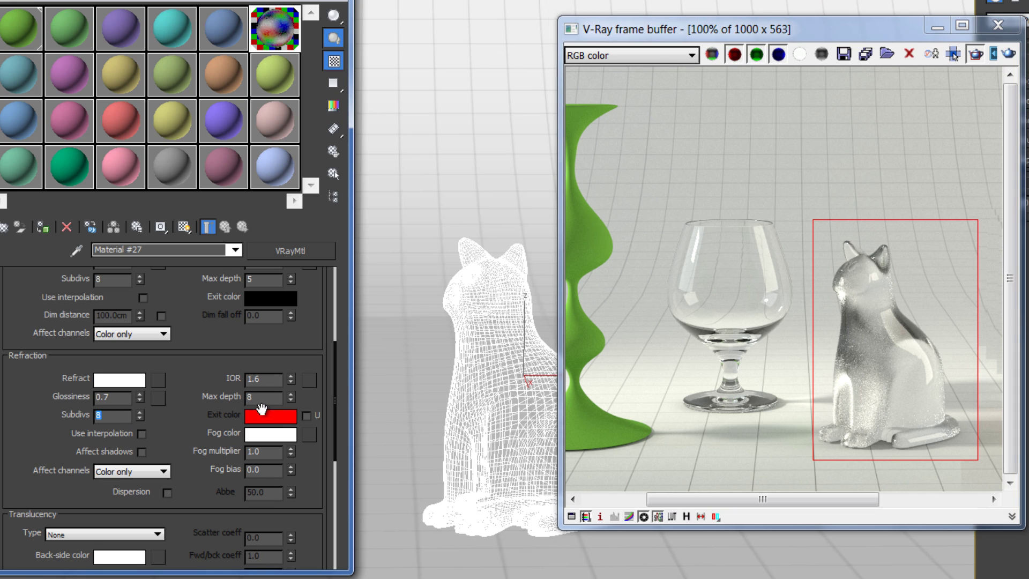
type("32")
key("Return")
left_click(954, 55)
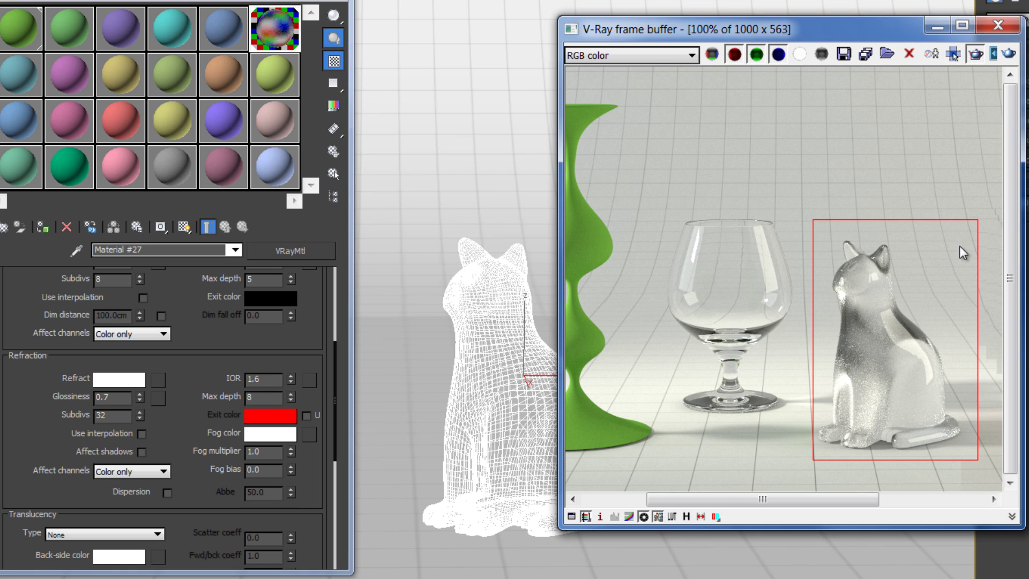
Render a smaller cat region, zoom to inspect noise, then set refraction subdivs to 8
left_click_drag(964, 245, 826, 359)
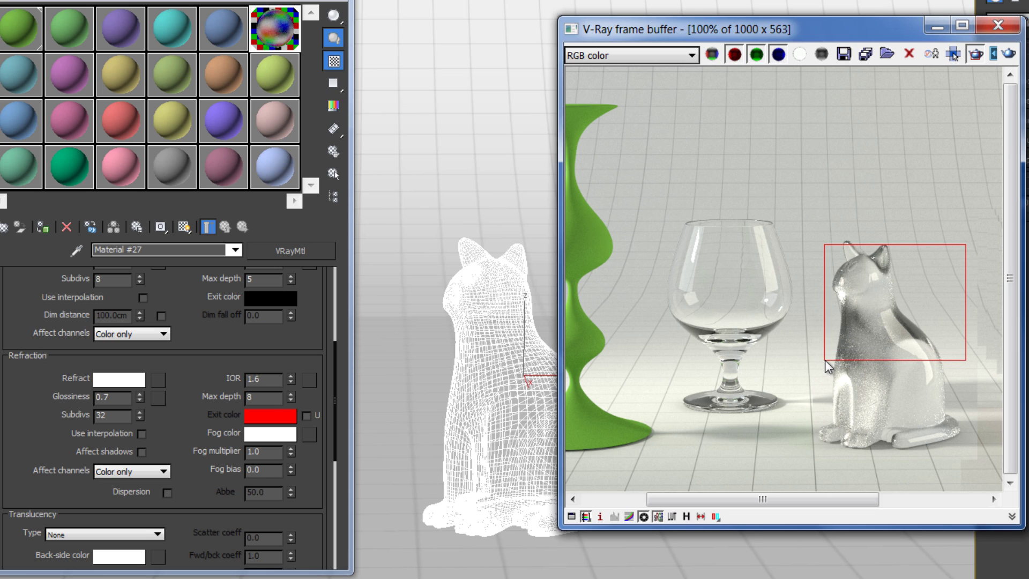
left_click(1008, 54)
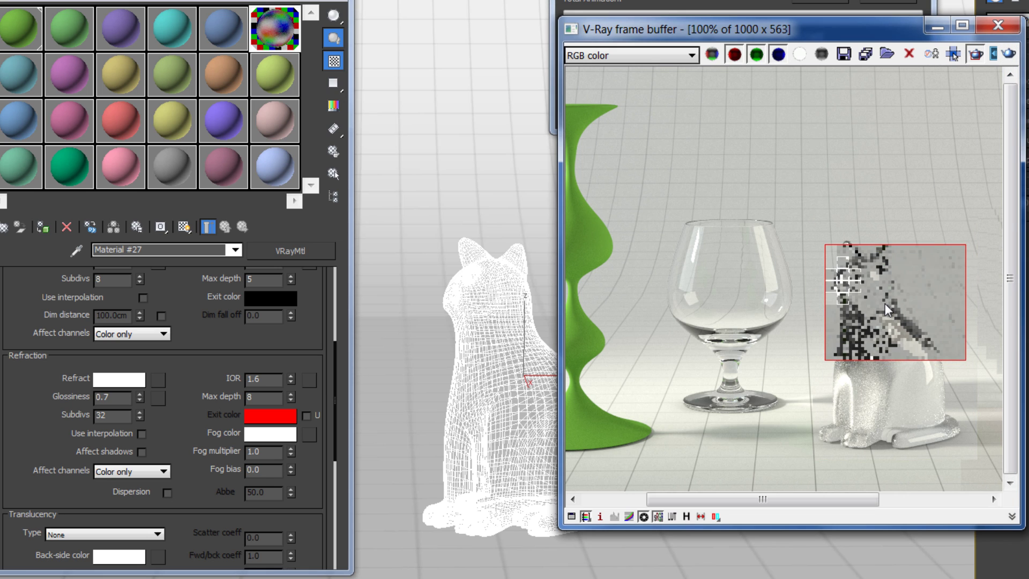
left_click(873, 368, "ctrl")
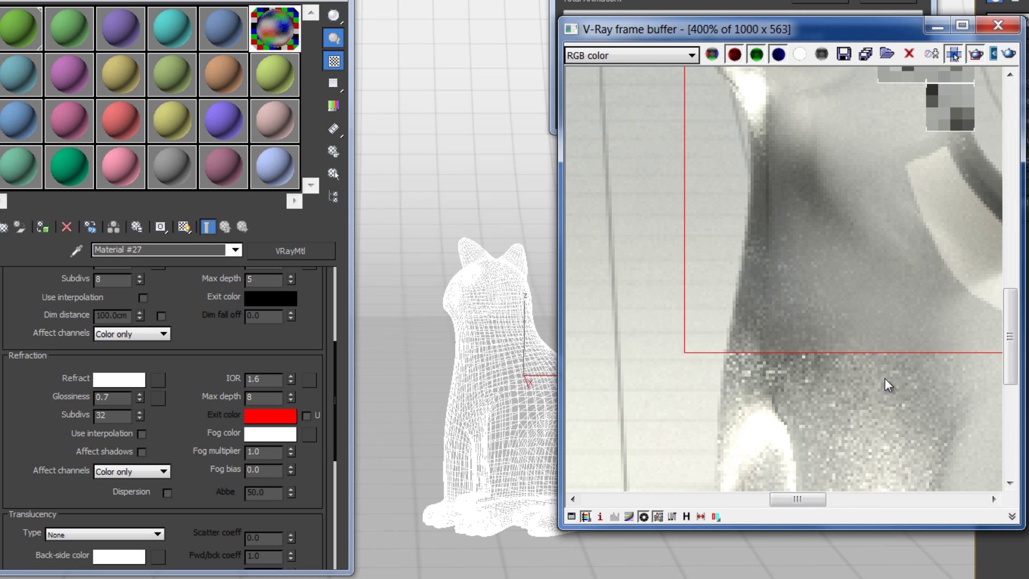
right_click(882, 373, "ctrl")
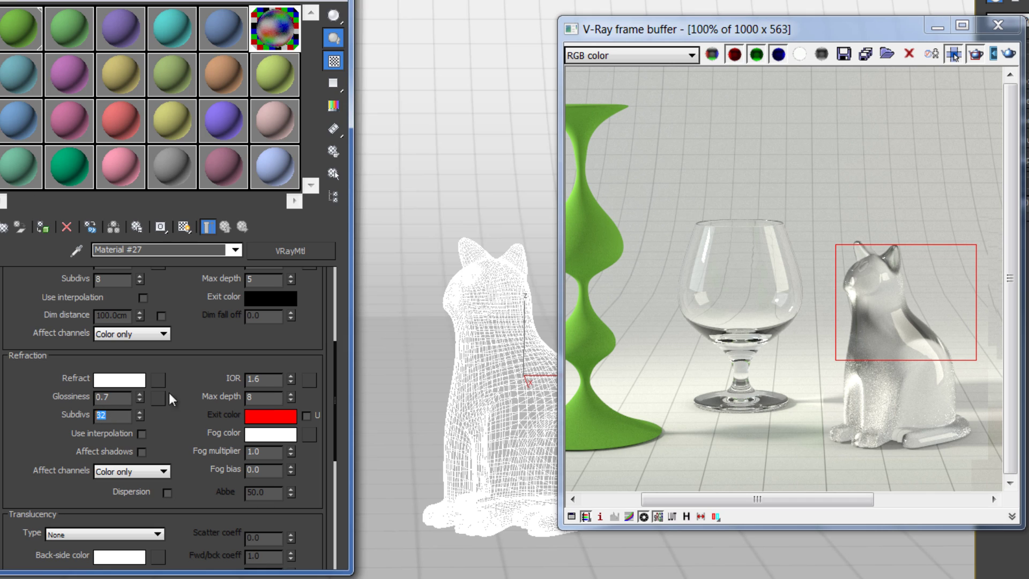
type("8")
key("Return")
Assign Material #27 to the green vase
left_click_drag(168, 303, 360, 258)
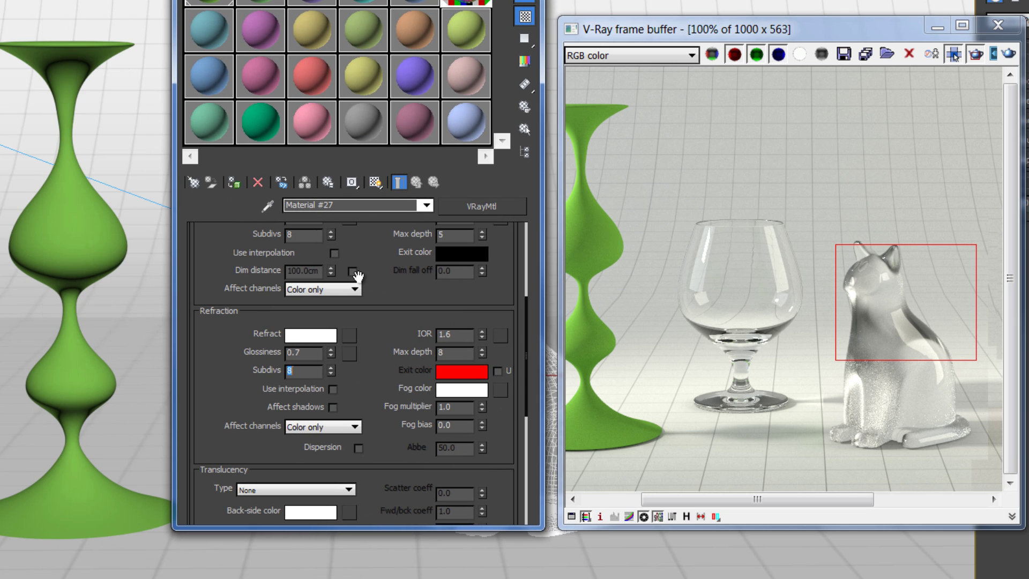
left_click(91, 243)
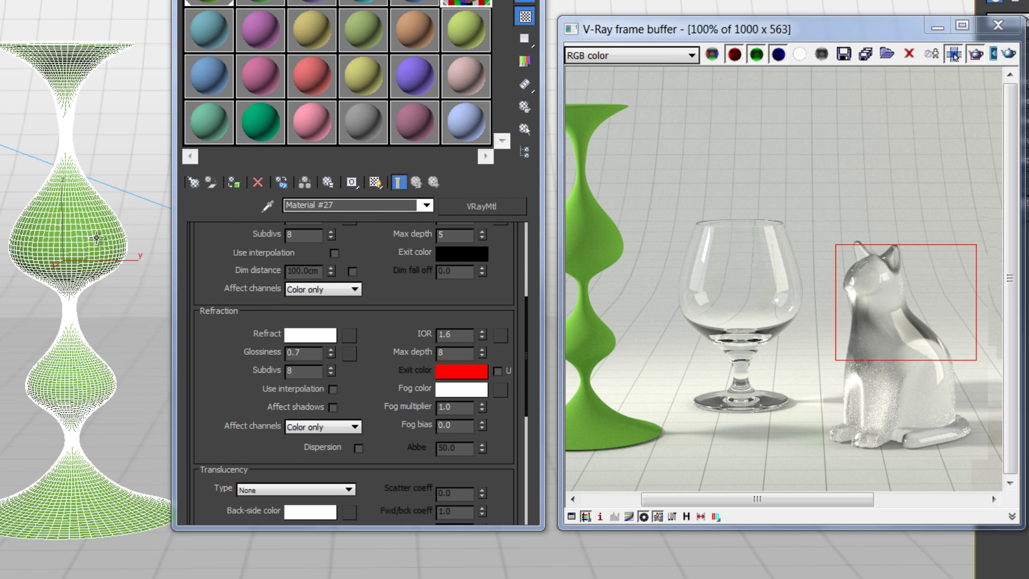
left_click(229, 186)
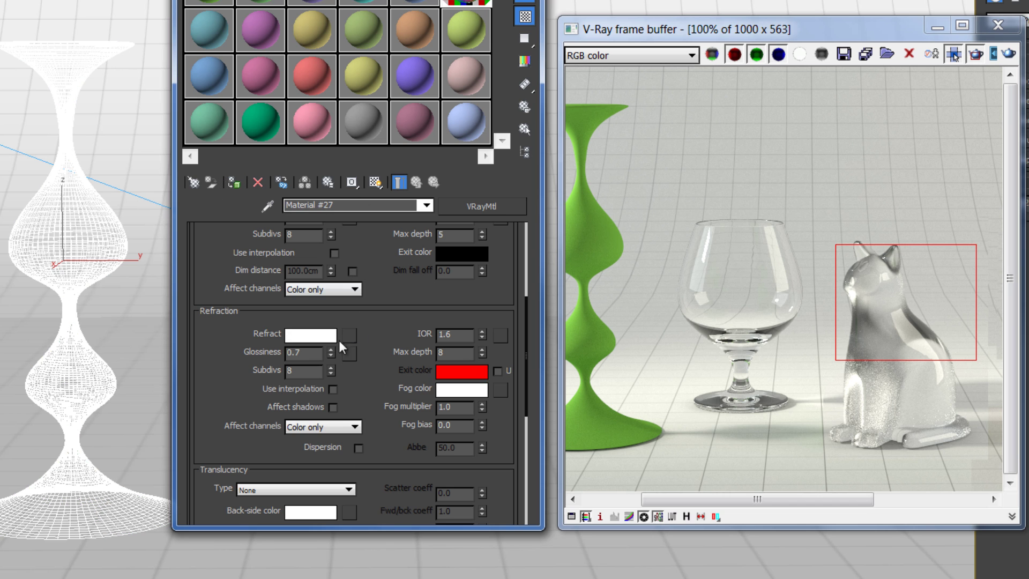
Set Refraction Glossiness to 1.0 and open an enlarged sample preview over the render
double_click(305, 352)
type("1")
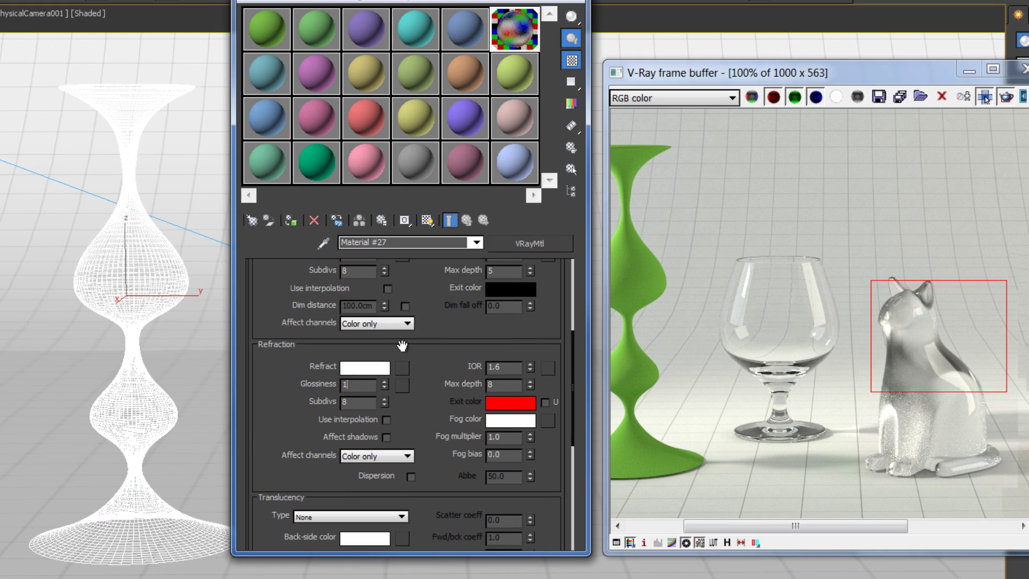
left_click_drag(428, 355, 429, 362)
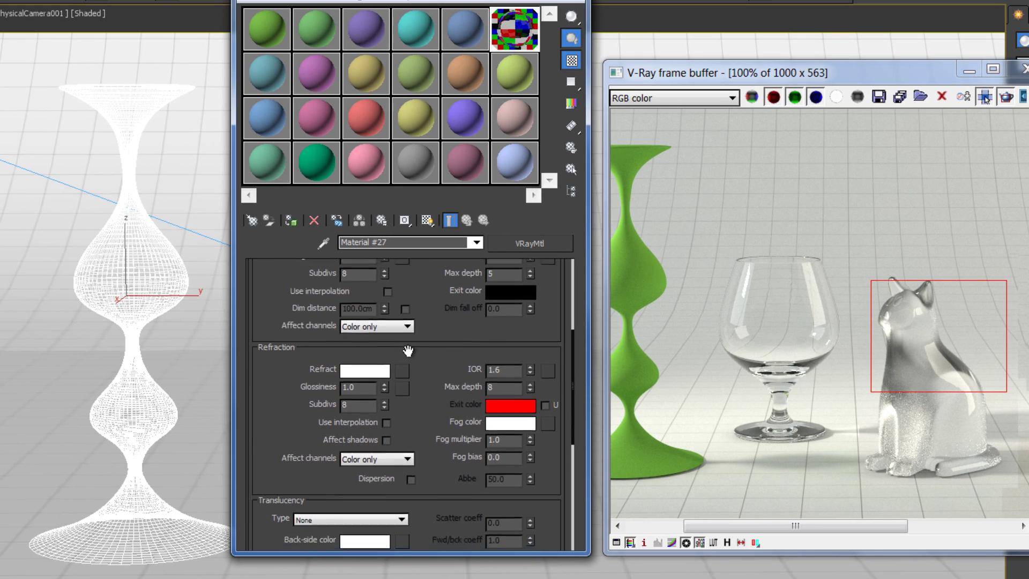
double_click(520, 36)
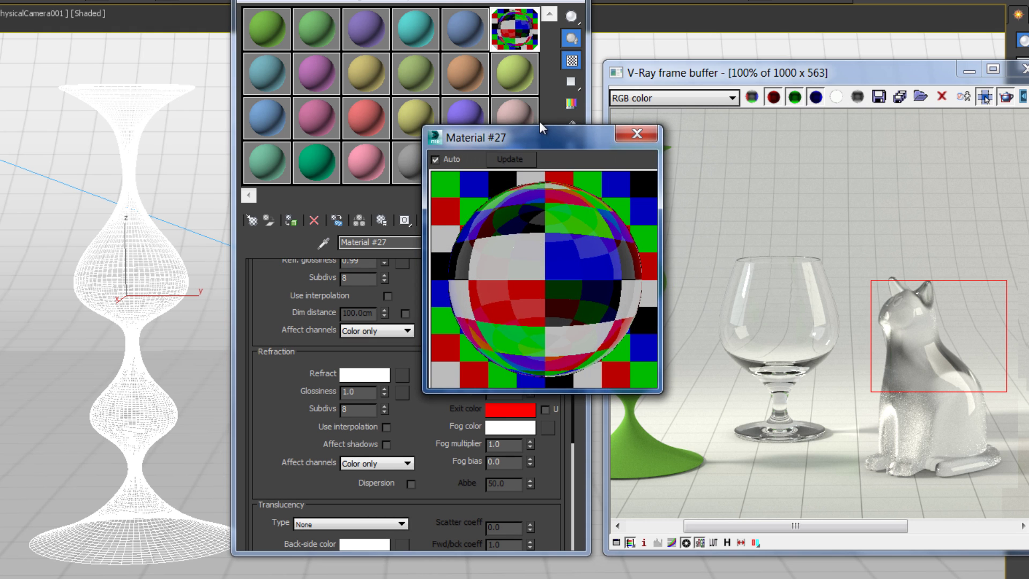
mouse_move(538, 120)
left_mouse_down()
mouse_move(575, 130)
mouse_move(729, 113)
left_mouse_up()
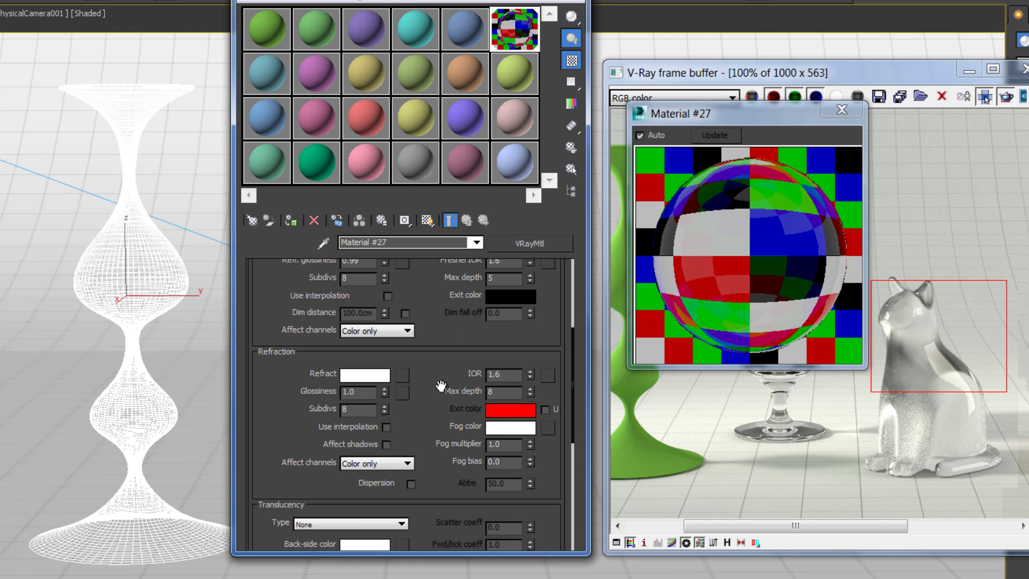
left_click_drag(442, 394, 443, 423)
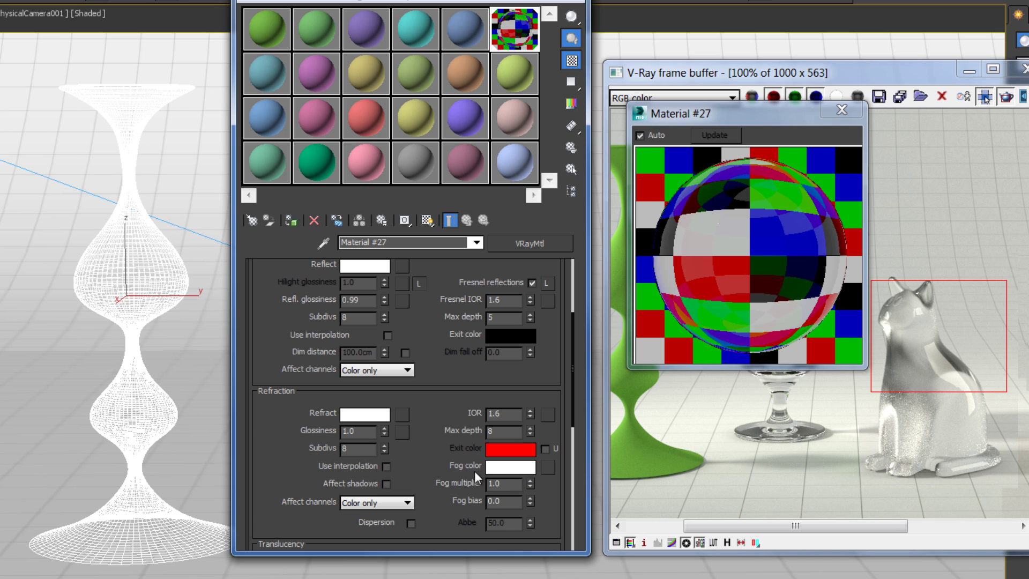
Set the fog colour to pale blue RGB 224/231/240
left_click(507, 467)
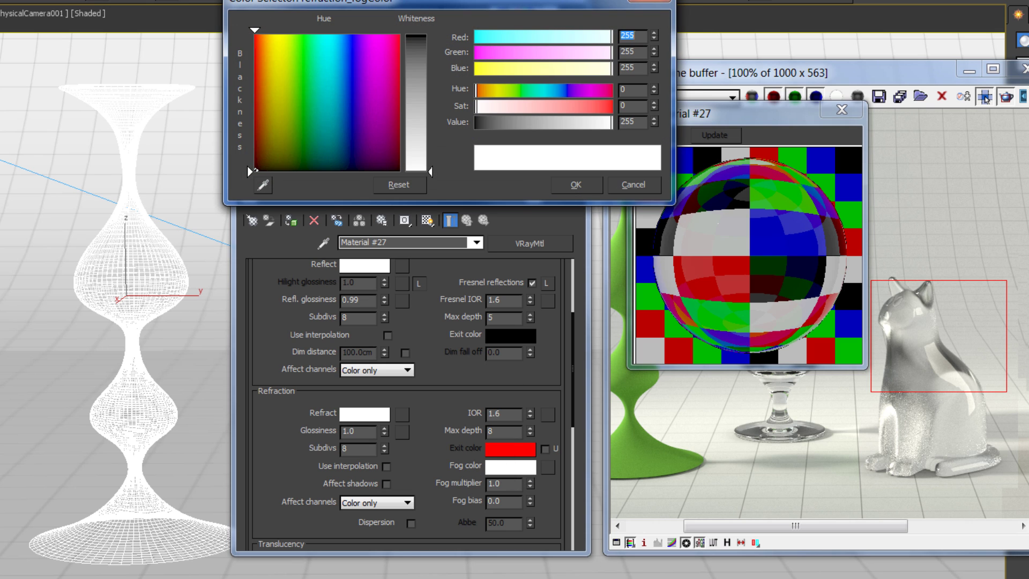
left_click_drag(468, 5, 386, 30)
left_click_drag(528, 150, 521, 151)
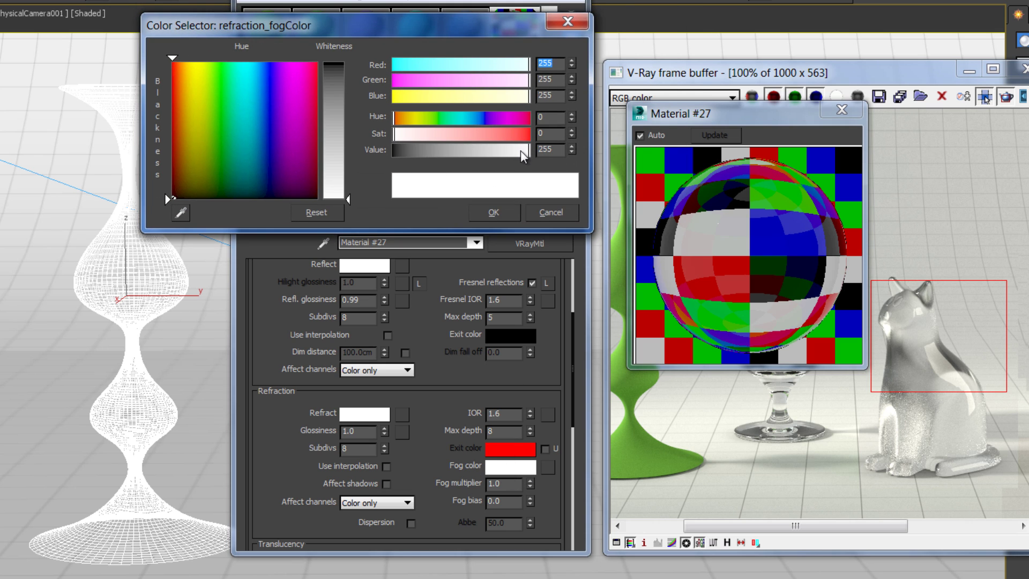
left_click(474, 127)
left_click(413, 133)
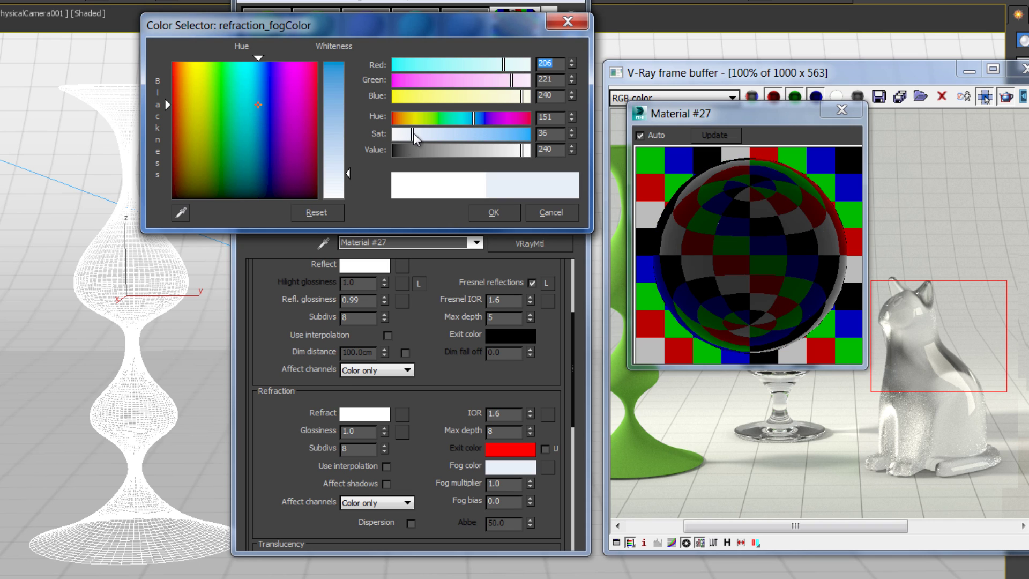
left_click_drag(414, 135, 402, 135)
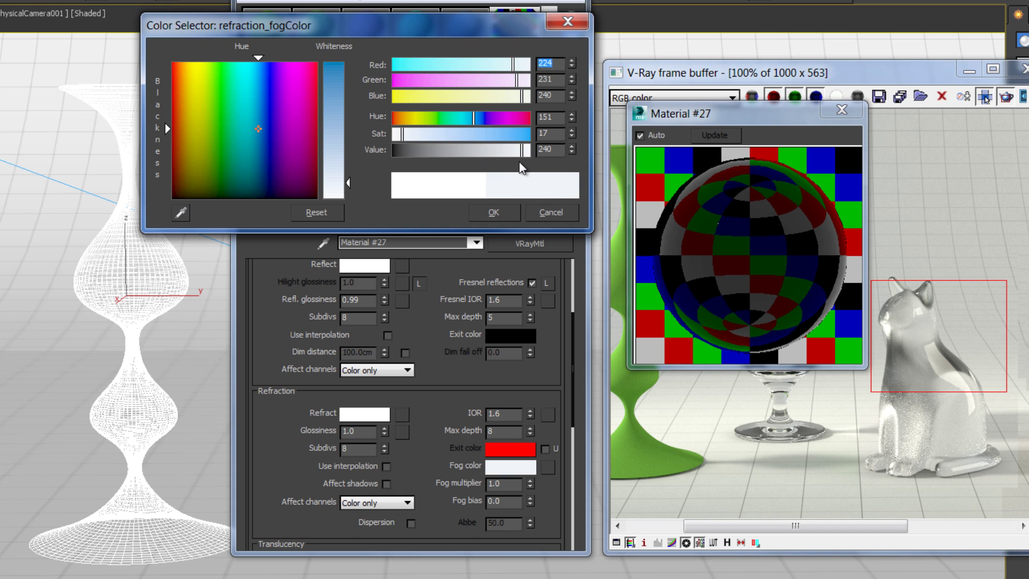
left_click(501, 211)
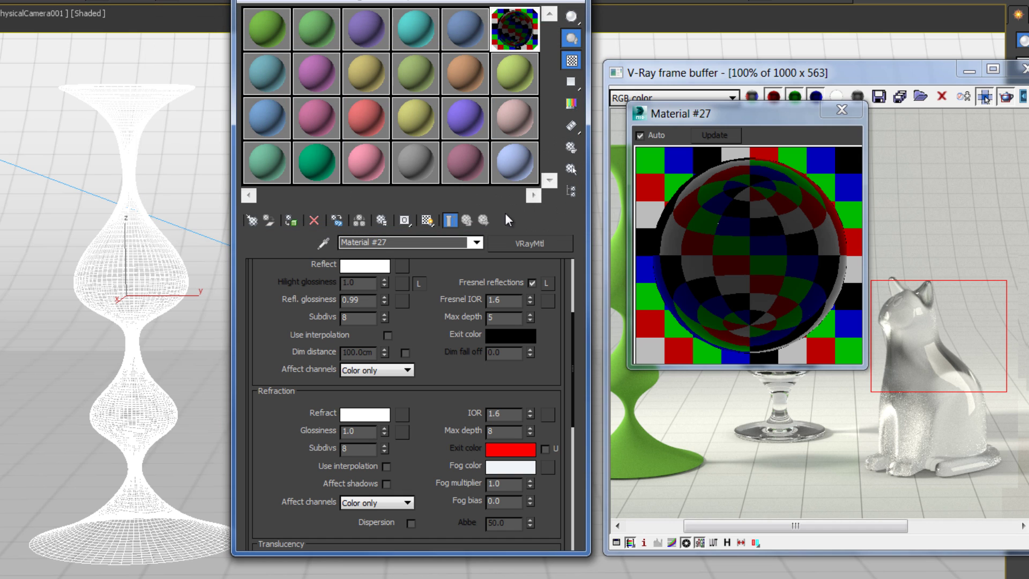
Render a region around the whole vase, then mark regions on the stem and bulb
left_click(840, 111)
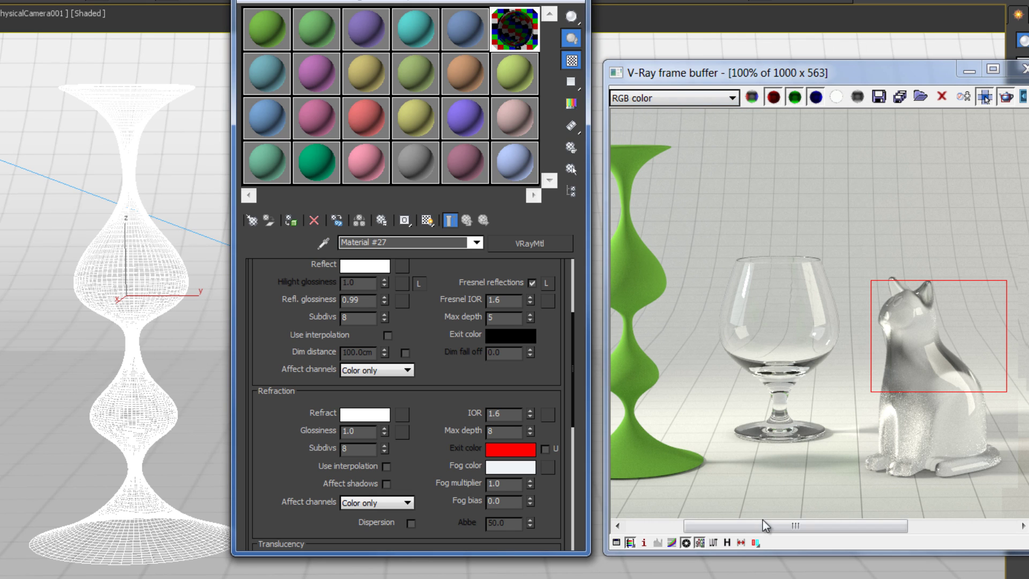
left_click_drag(760, 525, 704, 525)
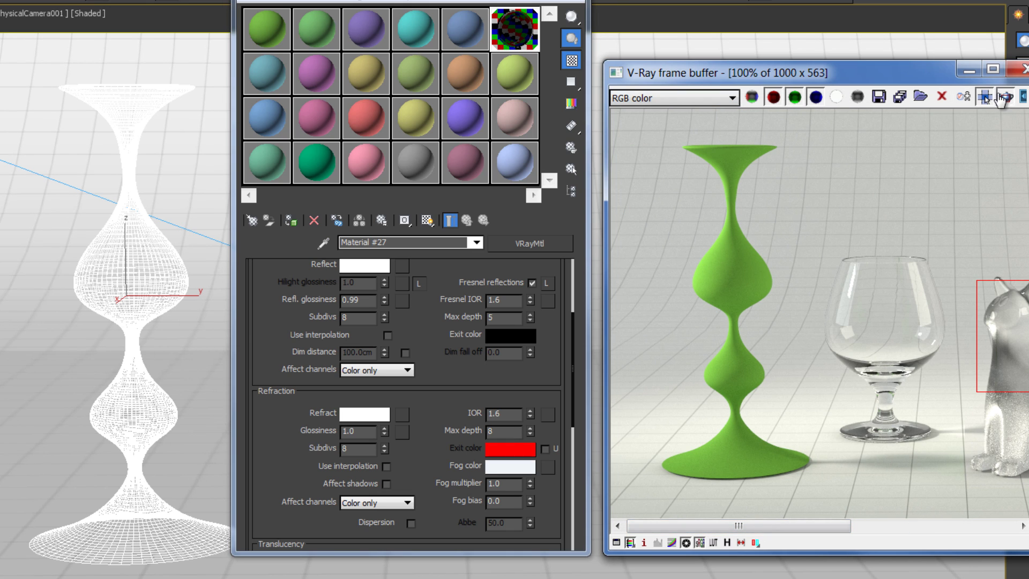
left_click_drag(813, 122, 636, 490)
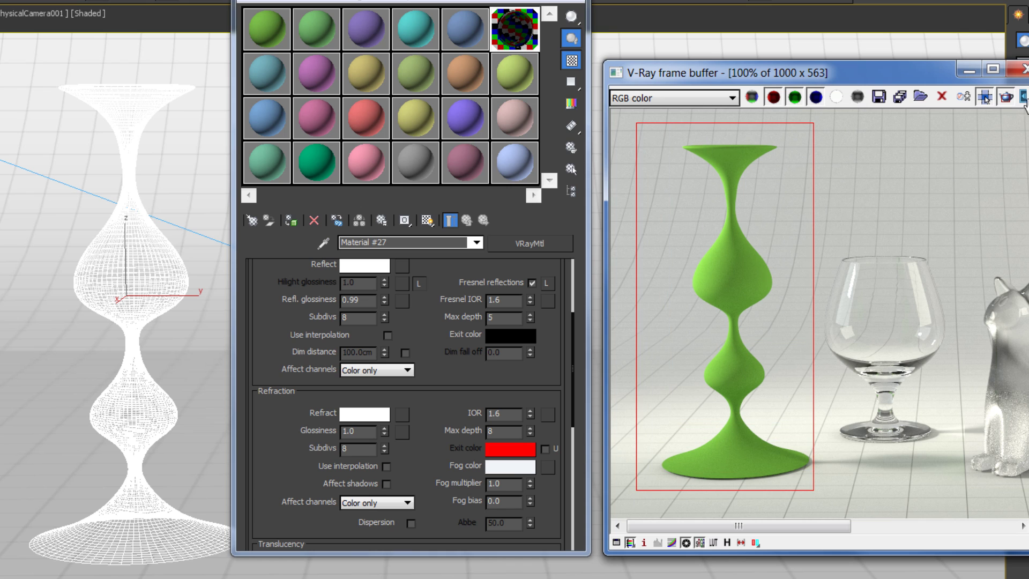
left_click(1006, 96)
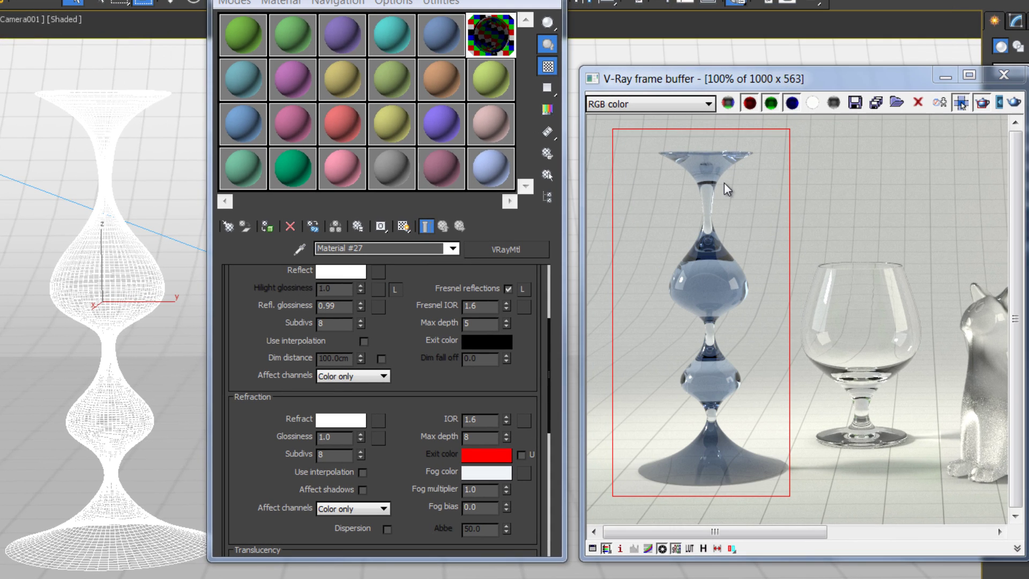
left_click_drag(744, 184, 679, 230)
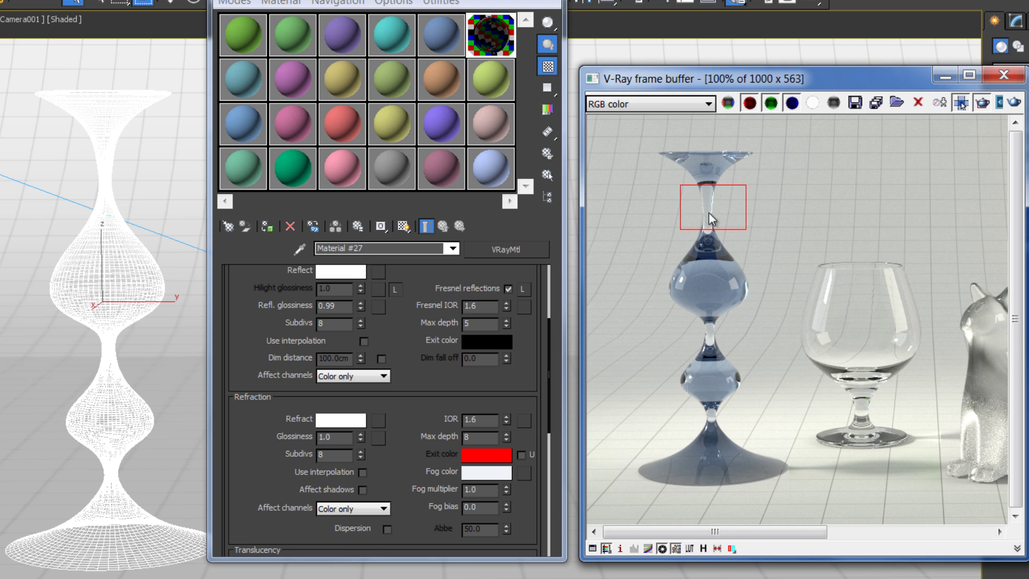
left_click_drag(762, 242, 649, 322)
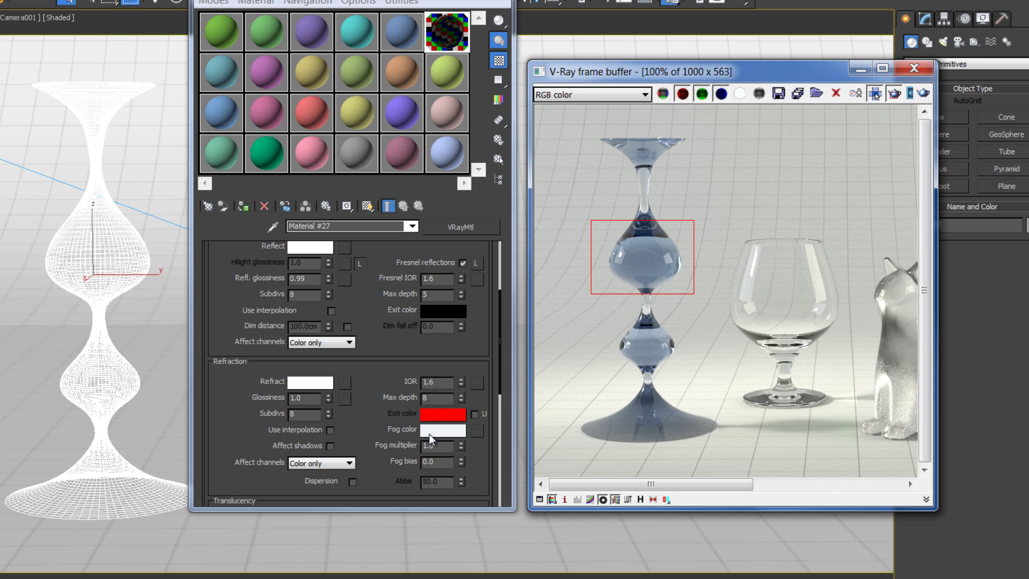
Set Fog multiplier to 0.3, re-render the bulb region, then restore it to 1.0
double_click(439, 445)
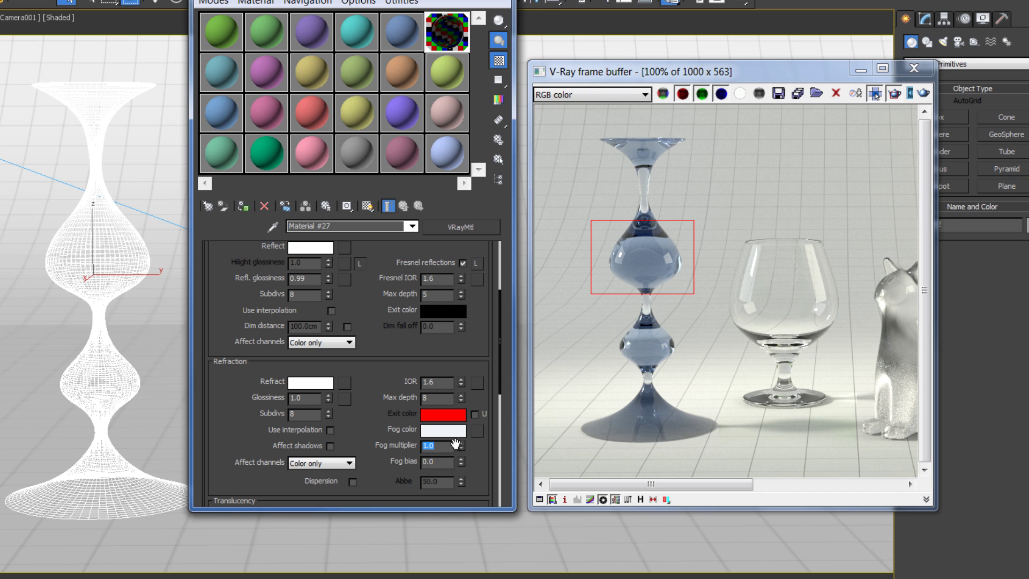
type(".3")
key("Return")
left_click(922, 94)
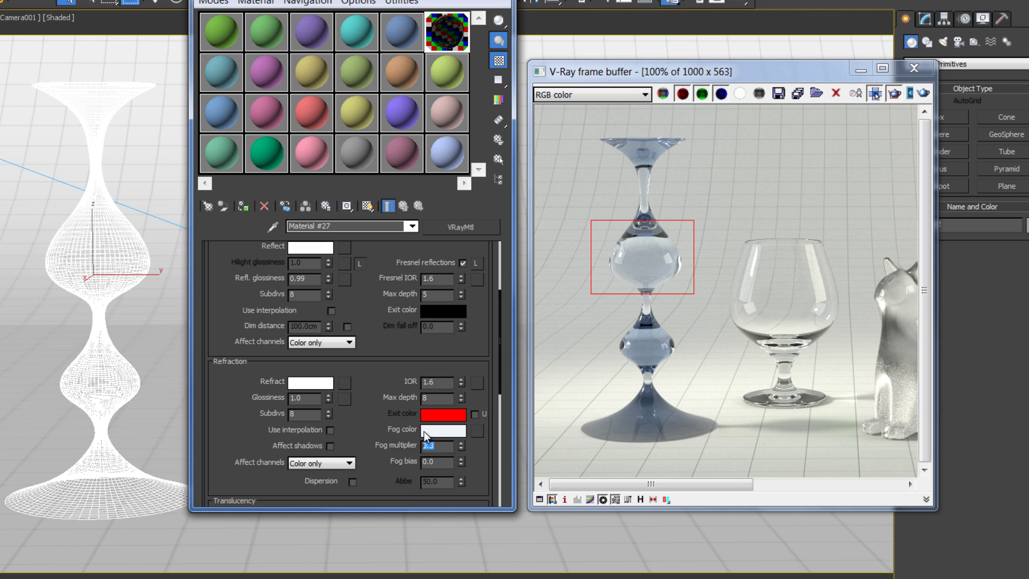
type("1")
key("Return")
Raise fog colour saturation to 47, enable Affect shadows, and re-render the floor-shadow region
left_click_drag(671, 392, 859, 455)
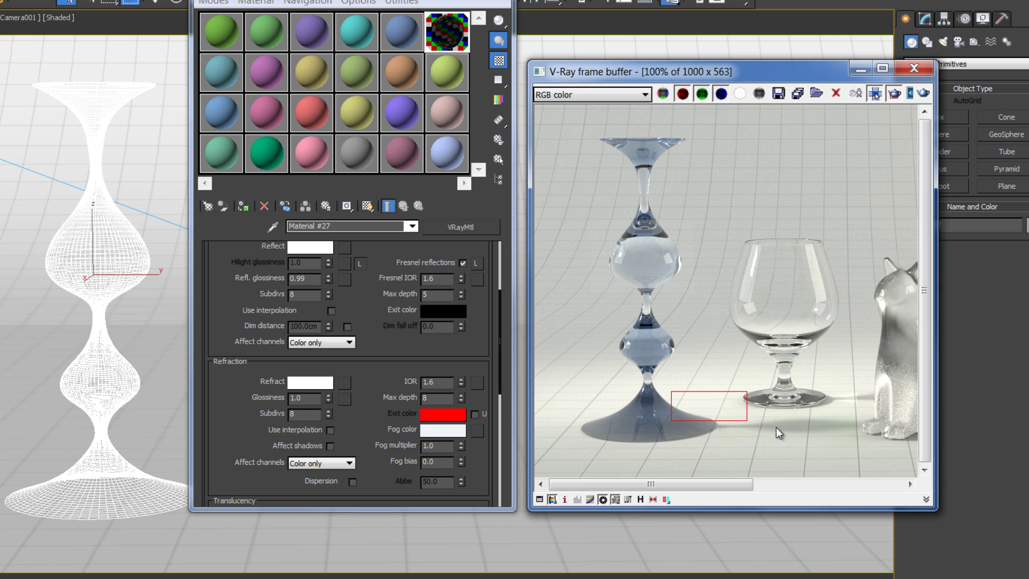
left_click(441, 430)
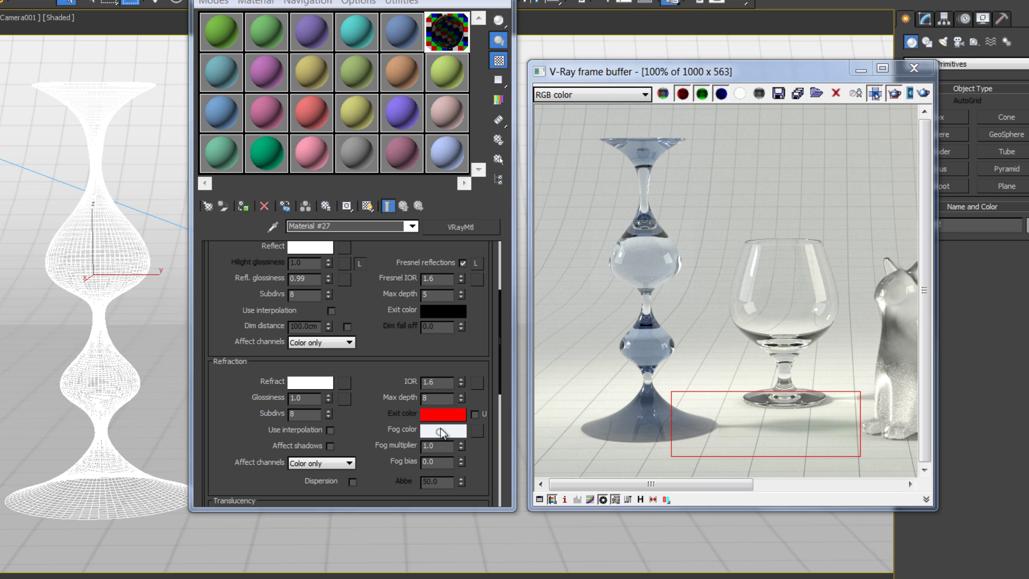
left_click_drag(341, 131, 358, 129)
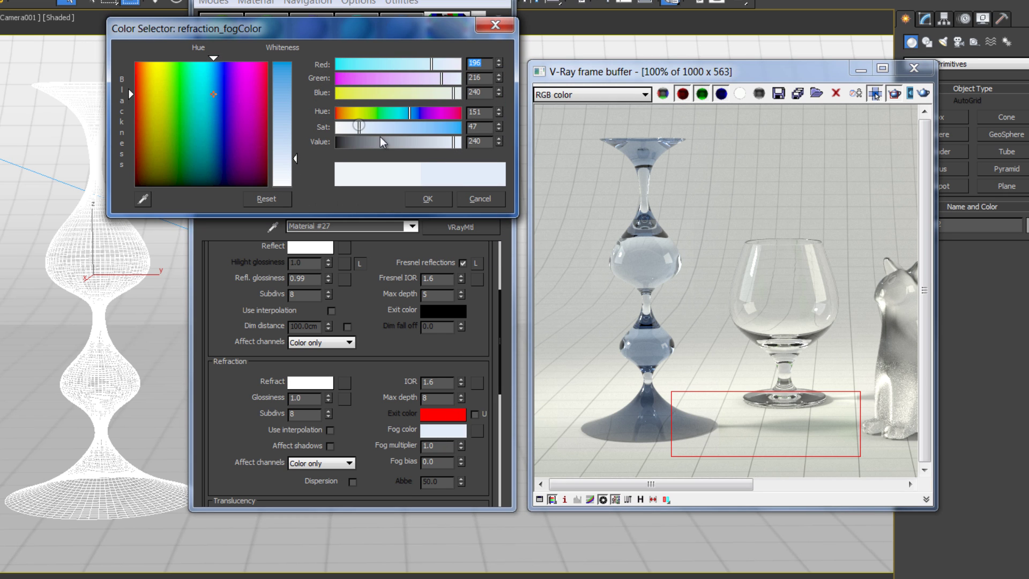
left_click(438, 198)
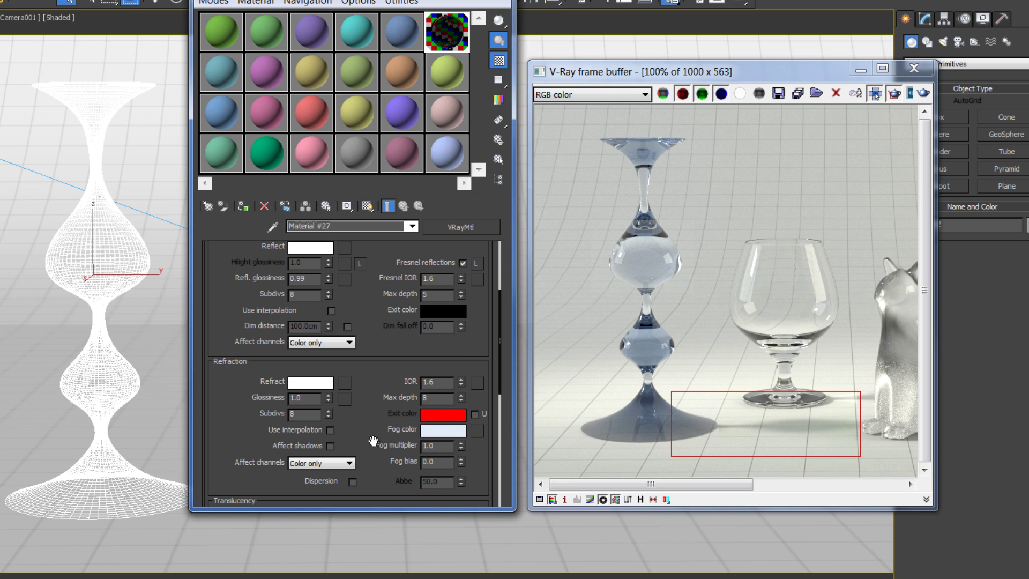
scroll(378, 404, "down", 1)
scroll(378, 404, "down", 3)
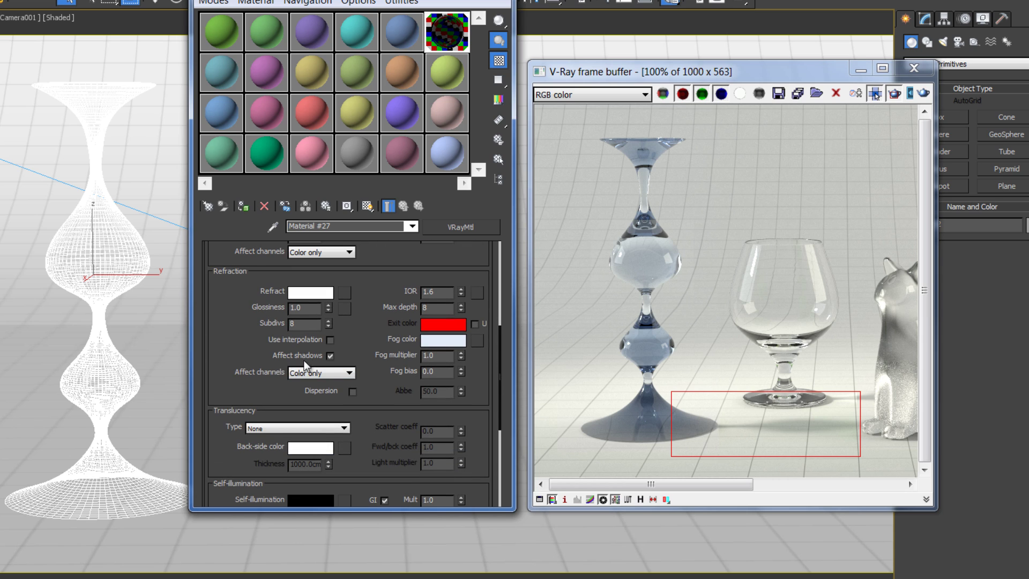
left_click(922, 94)
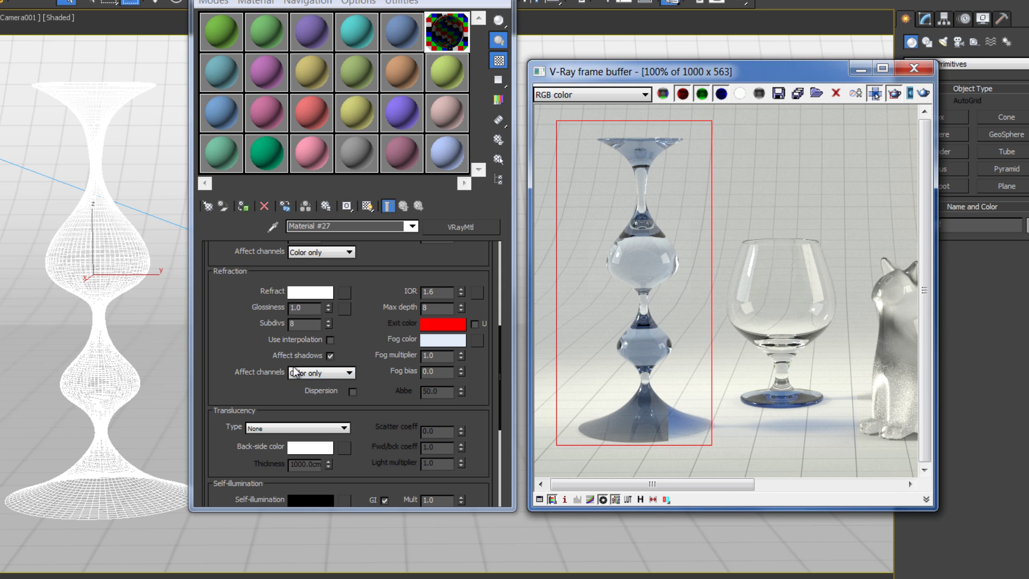
Expand the Maps rollout and drop Map #7, the grid bitmap, onto the Bump slot
left_click_drag(230, 397, 231, 383)
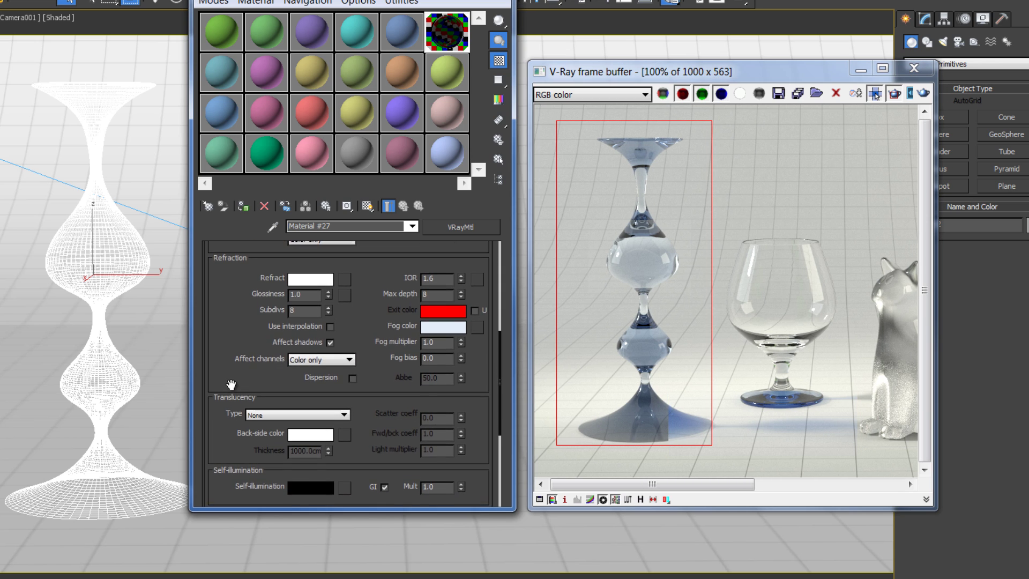
scroll(232, 383, "down", 3)
scroll(289, 375, "down", 3)
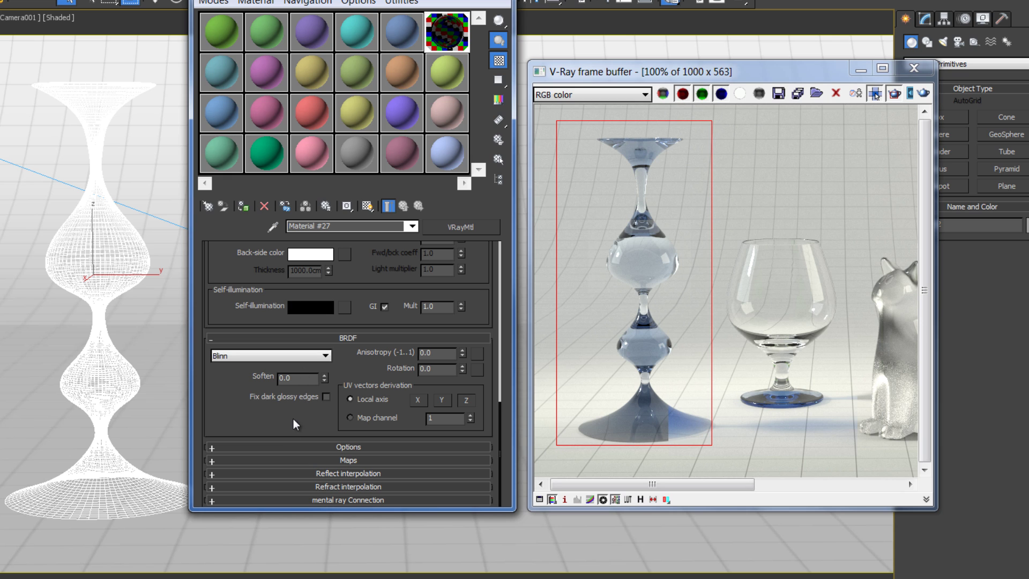
left_click(349, 460)
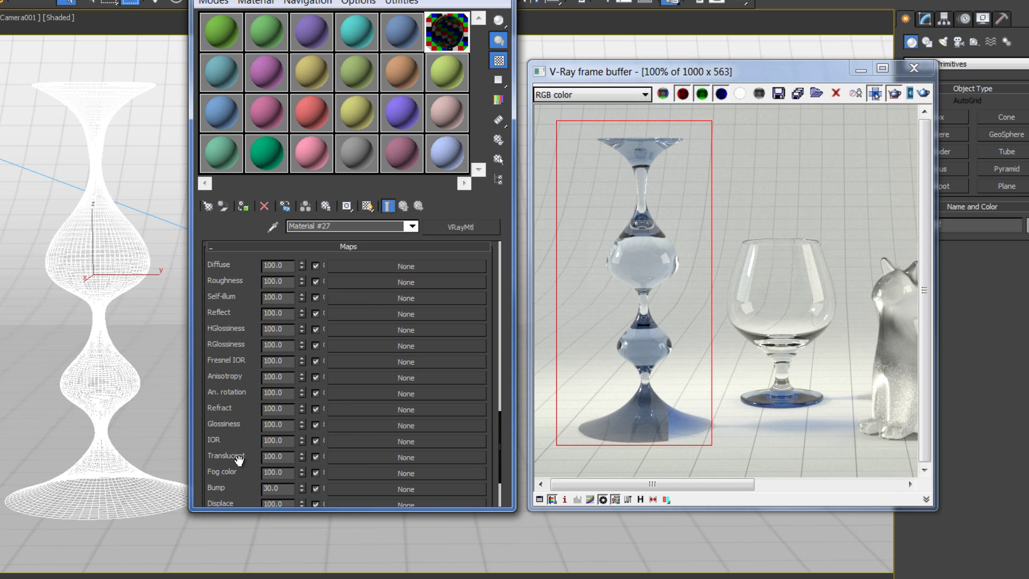
scroll(239, 459, "down", 3)
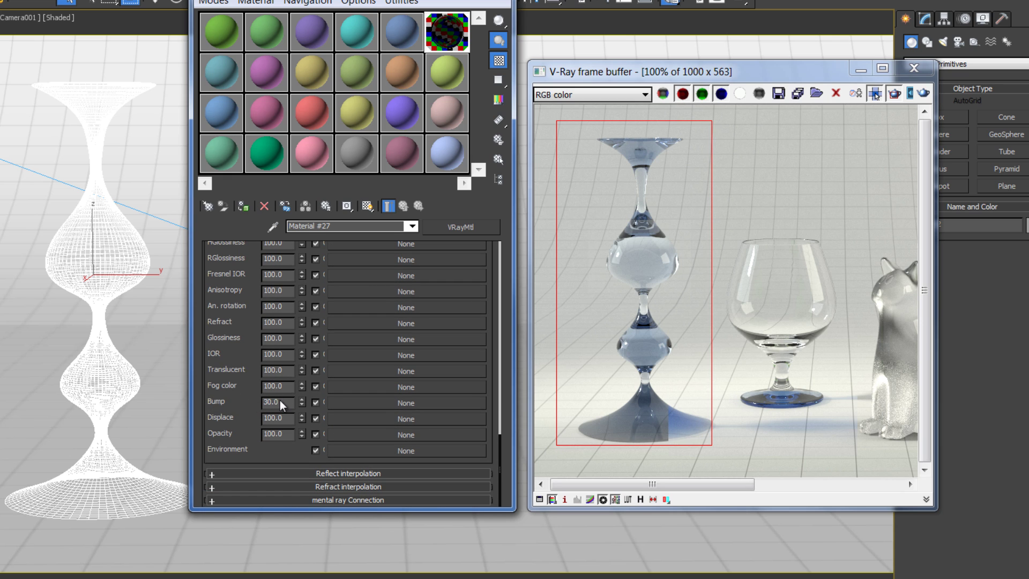
left_click_drag(390, 403, 394, 405)
Check the grid bitmap with View Image, then return to the parent glass material
left_click(397, 403)
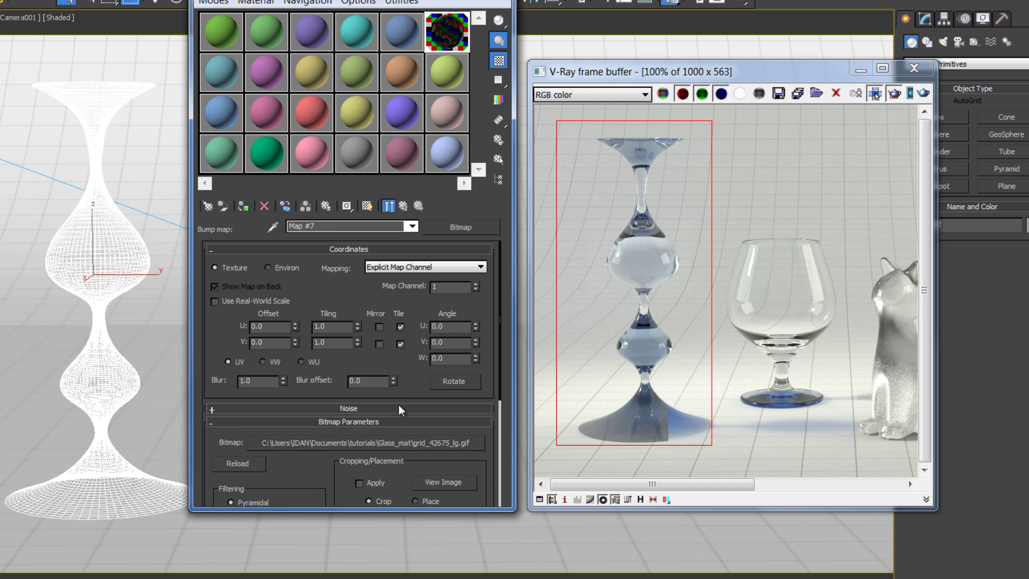
left_click(445, 476)
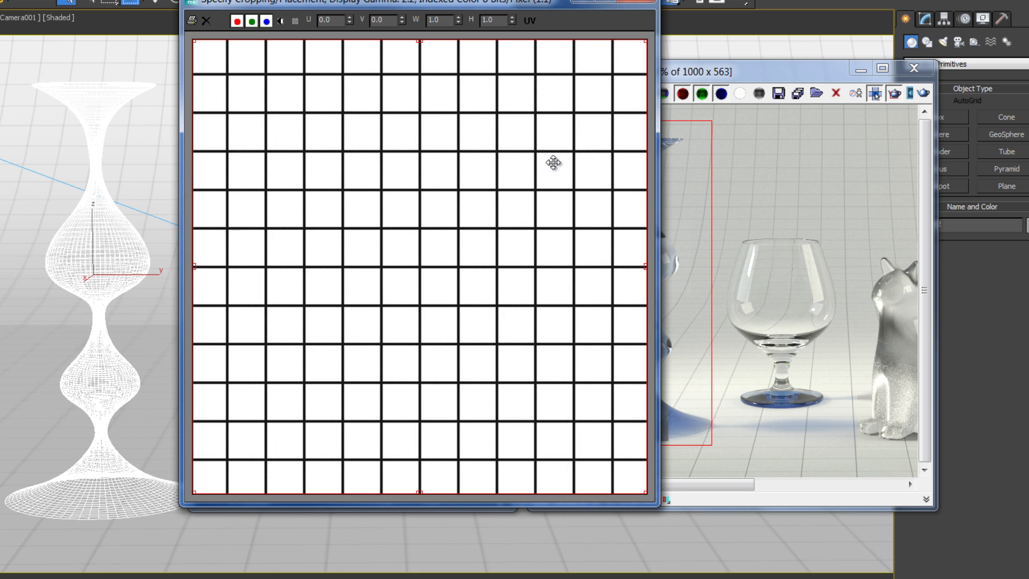
left_click(643, 3)
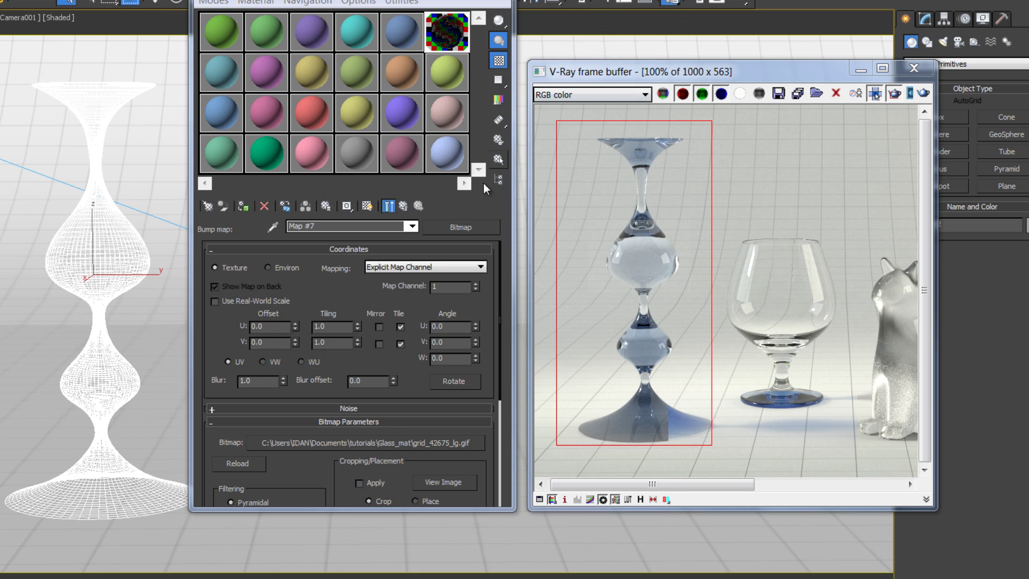
left_click(405, 209)
left_click_drag(241, 343, 241, 366)
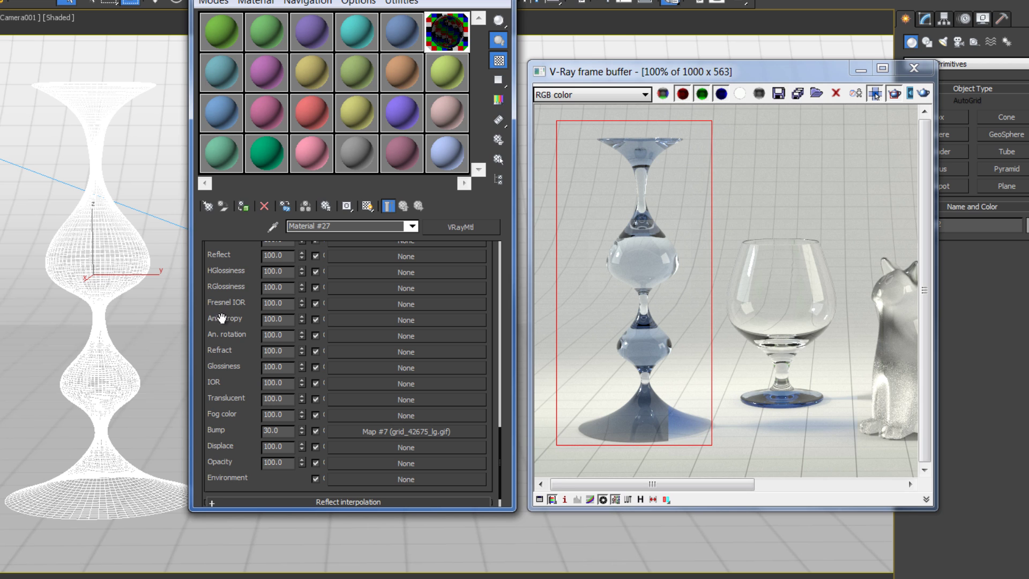
left_click_drag(242, 373, 234, 350)
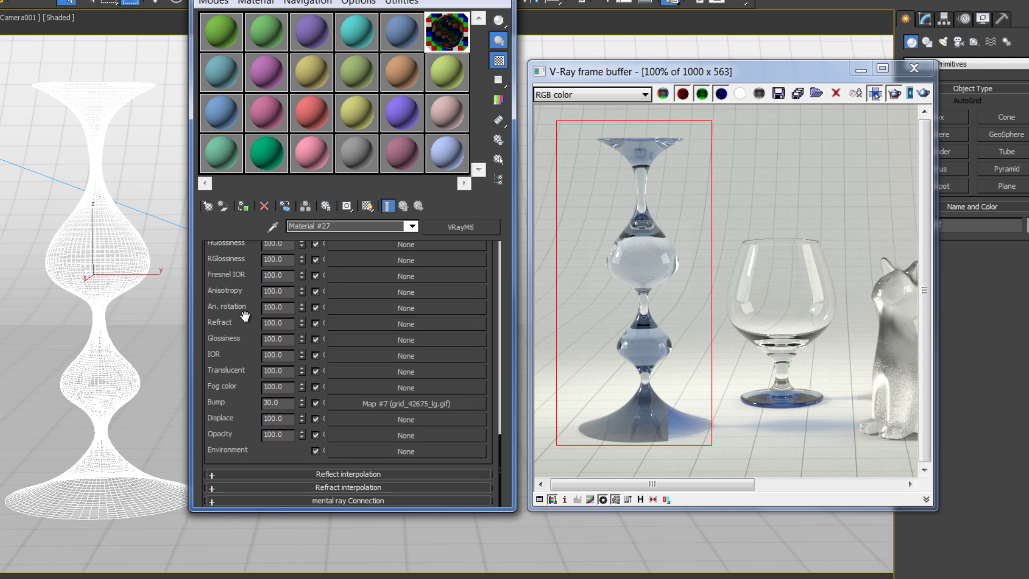
scroll(218, 339, "up", 5)
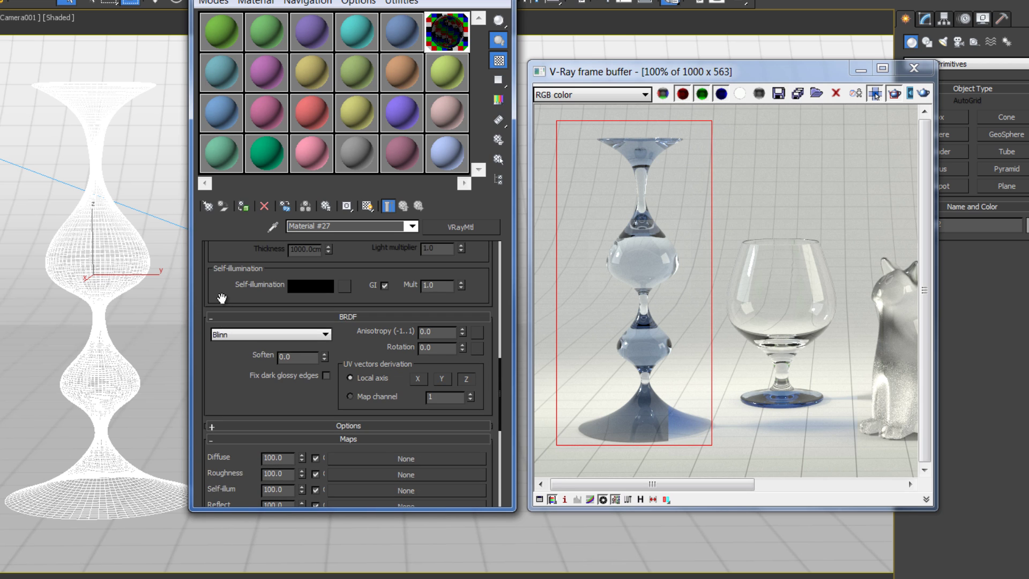
Darken the Refract colour to near black
left_click_drag(221, 298, 248, 420)
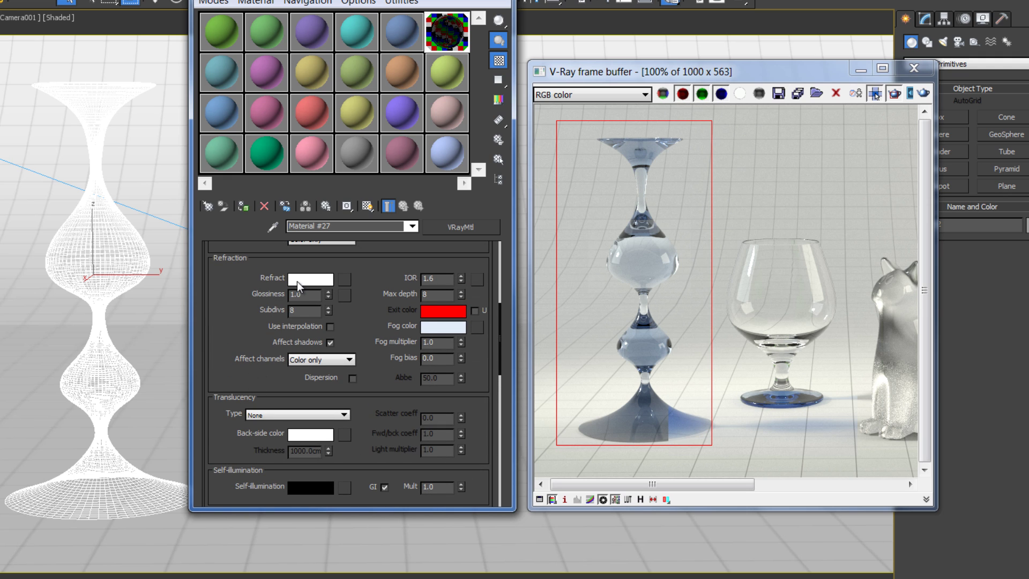
left_click(310, 279)
mouse_move(383, 144)
left_mouse_down()
mouse_move(316, 141)
mouse_move(448, 205)
left_mouse_up()
left_click(436, 196)
Show the grid bump map shaded in the viewport and set its Angle W to 45
left_click_drag(241, 375, 244, 226)
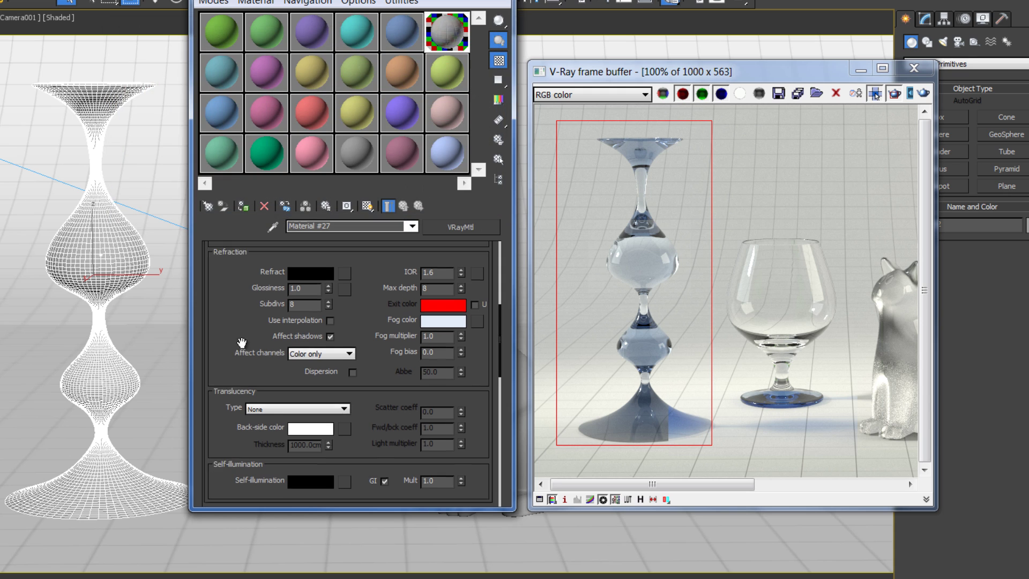
scroll(321, 375, "down", 5)
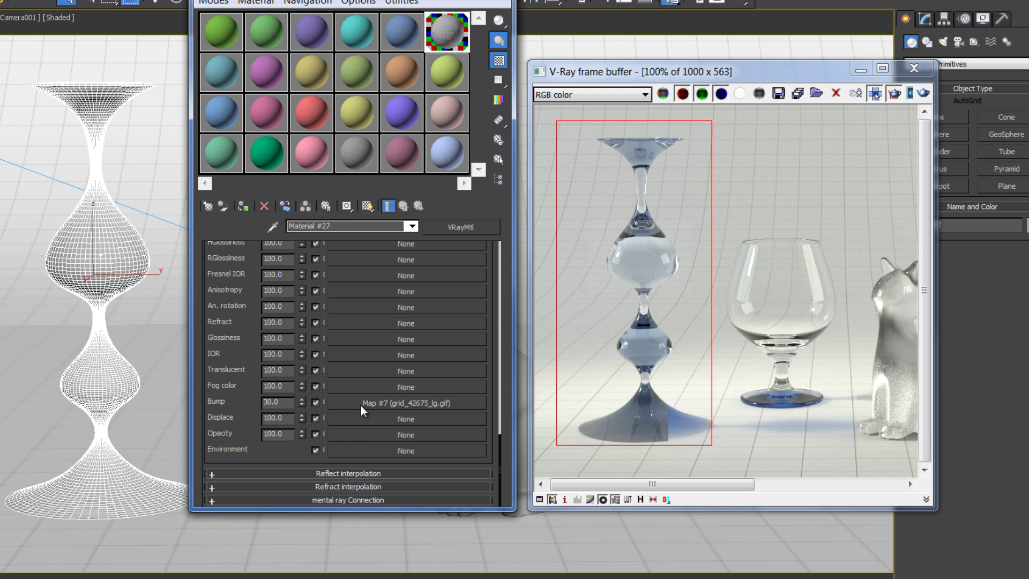
left_click(361, 405)
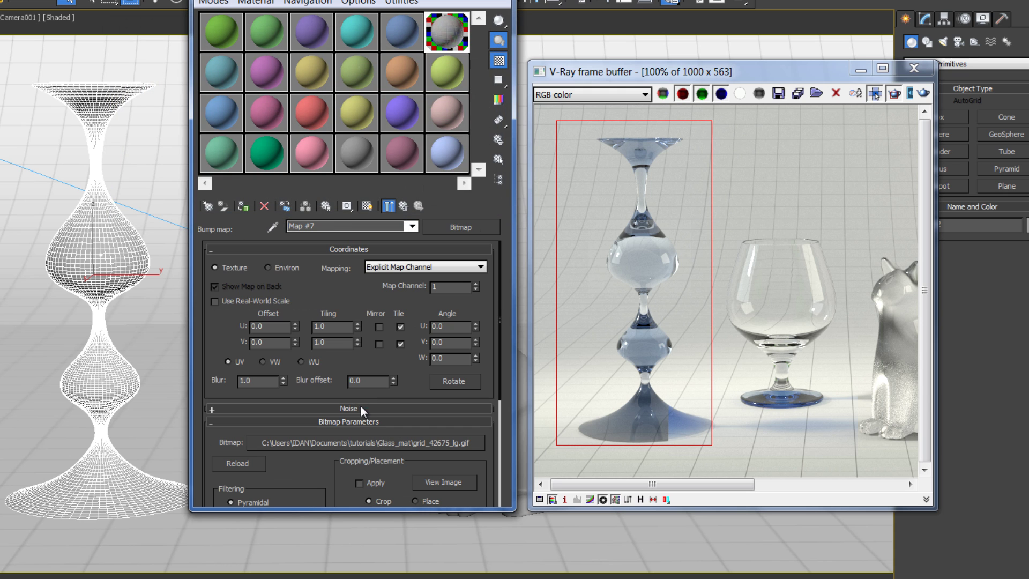
left_click(368, 206)
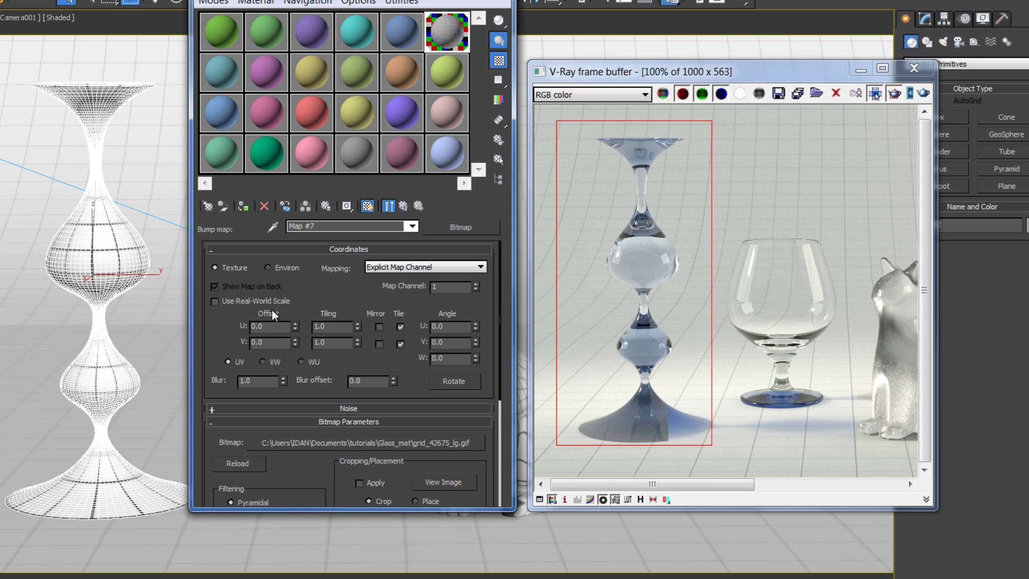
left_click(459, 359)
type("45")
key("Return")
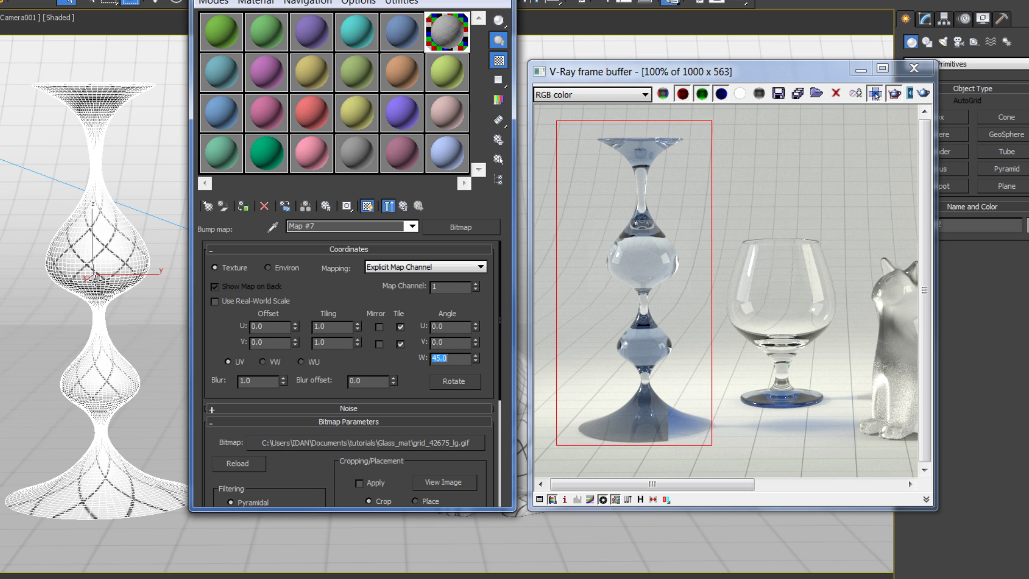
left_click(419, 205)
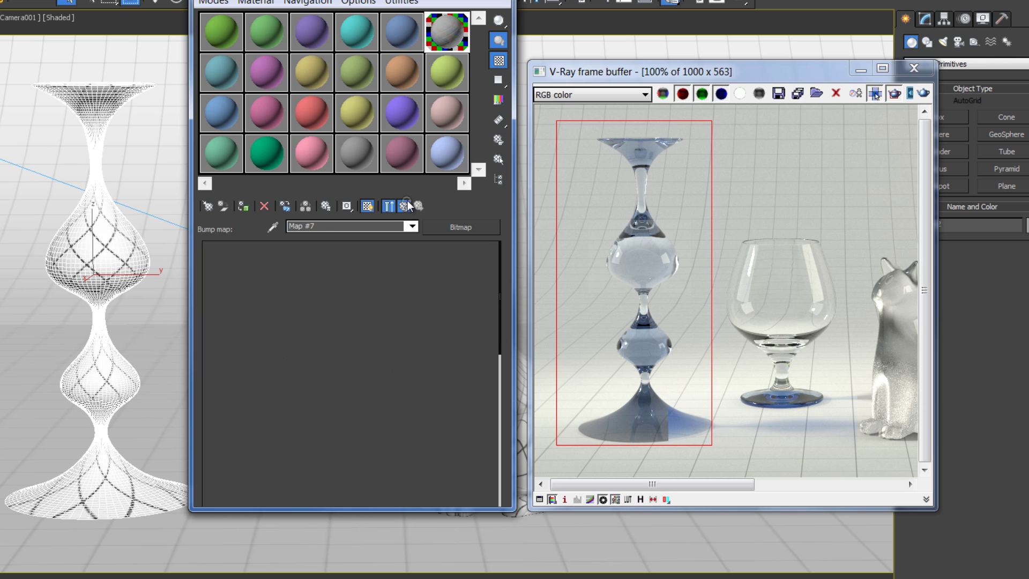
Open and close an enlarged preview of the material sample
double_click(441, 34)
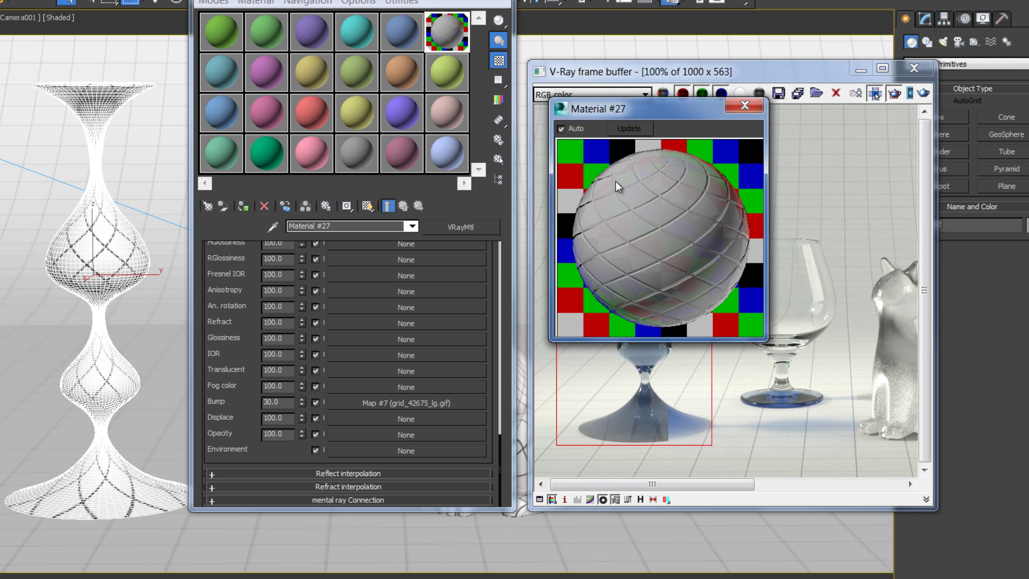
left_click(749, 104)
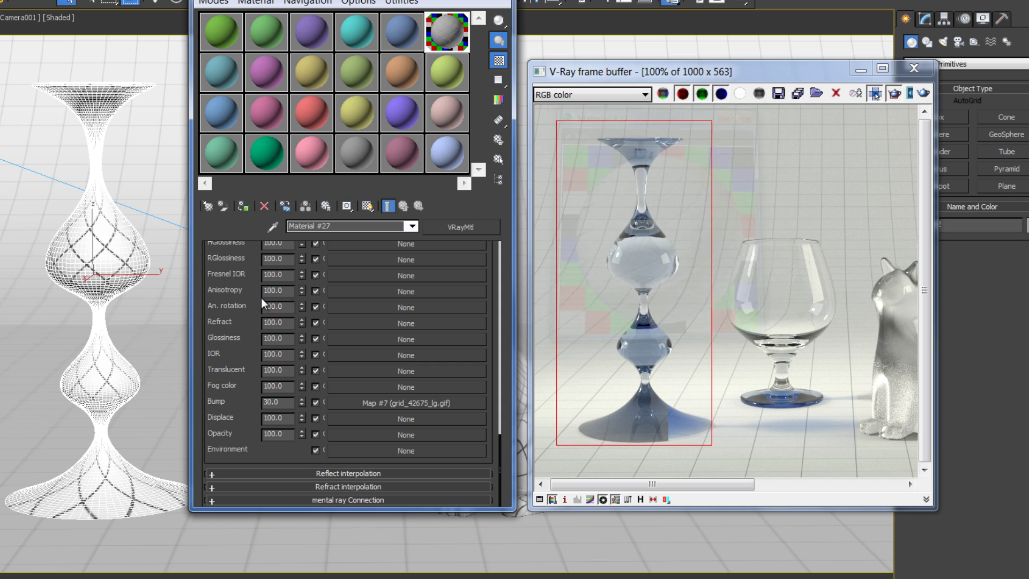
scroll(214, 320, "up", 5)
scroll(227, 266, "up", 5)
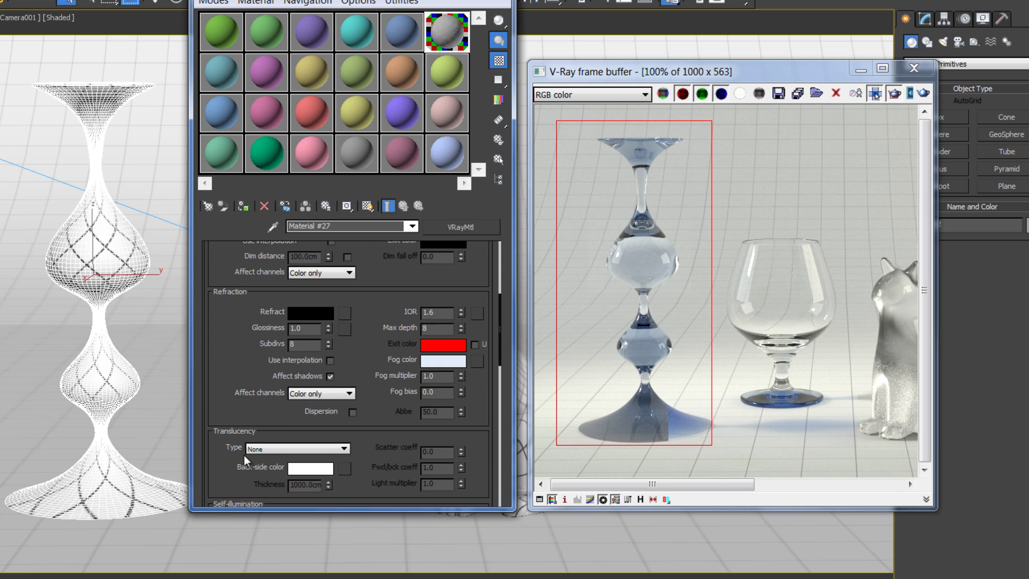
Set the Refract colour back to white and re-render the vase in the V-Ray frame buffer
left_click(308, 315)
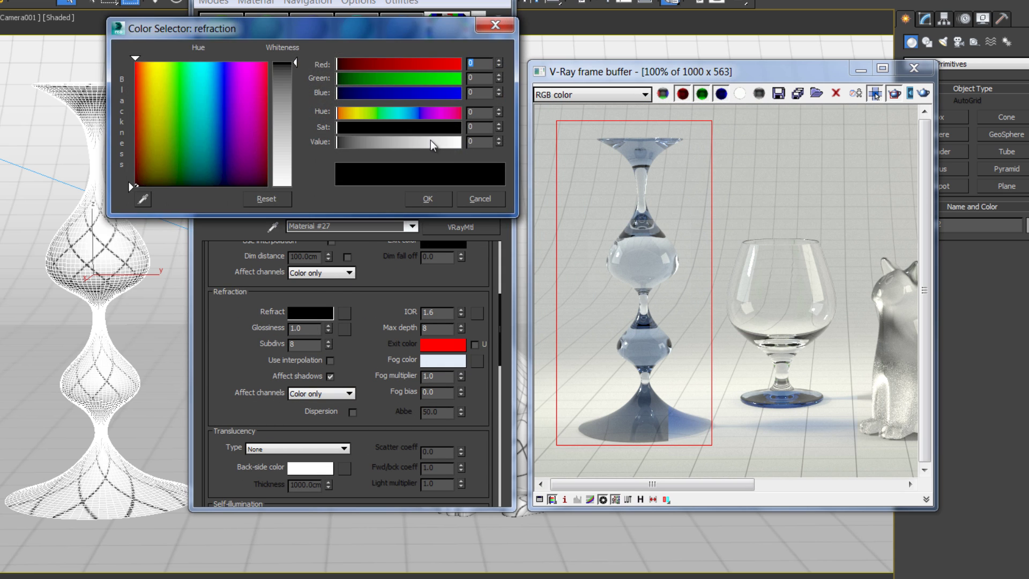
mouse_move(430, 141)
left_mouse_down()
mouse_move(456, 143)
mouse_move(466, 202)
left_mouse_up()
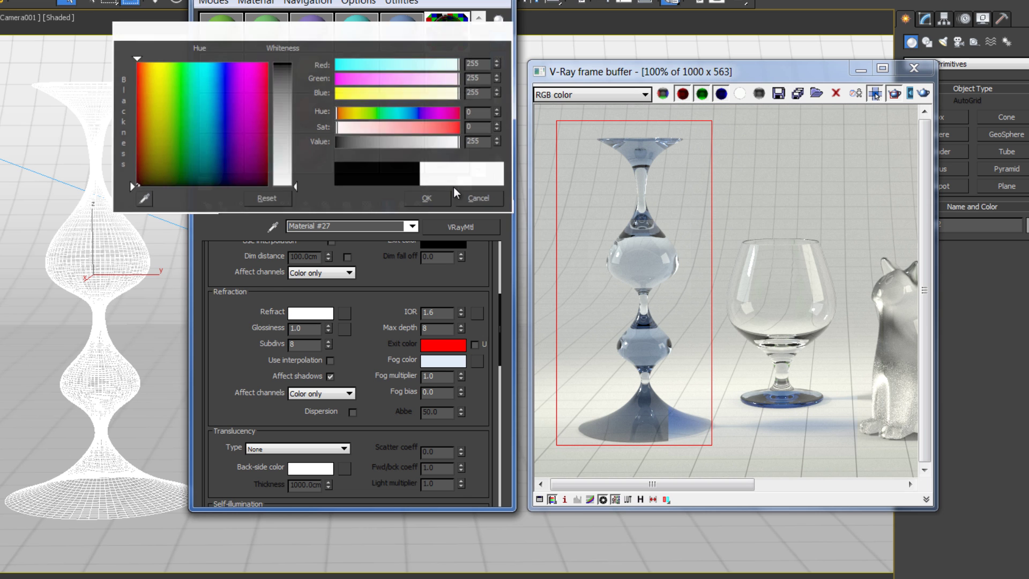
left_click(432, 200)
left_click(924, 92)
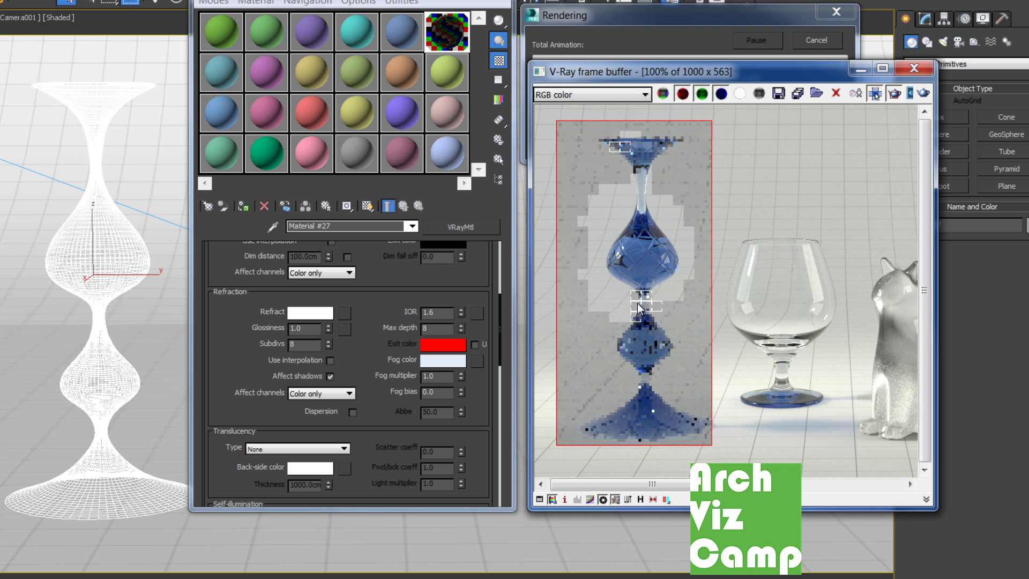
scroll(437, 316, "up", 2)
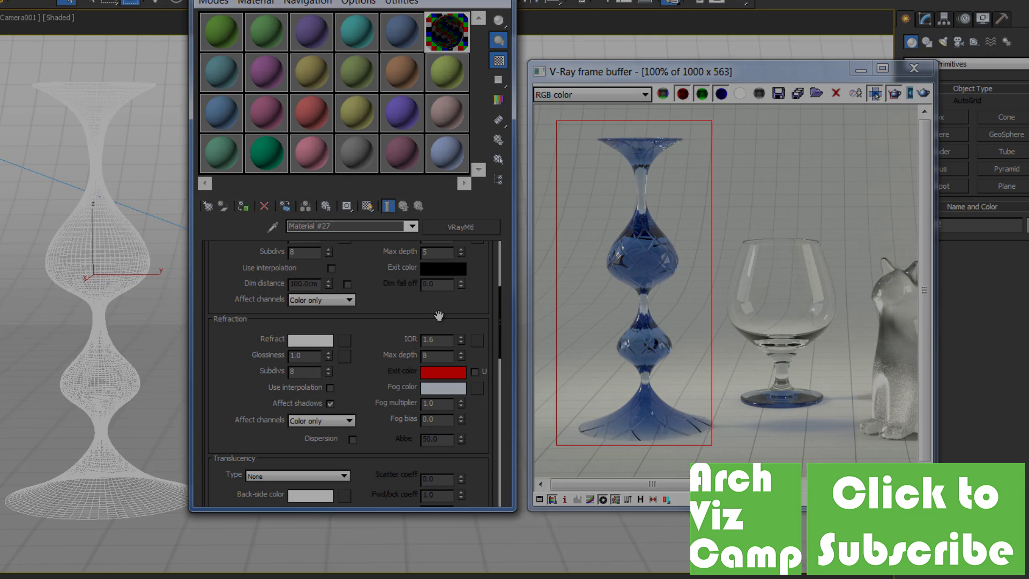